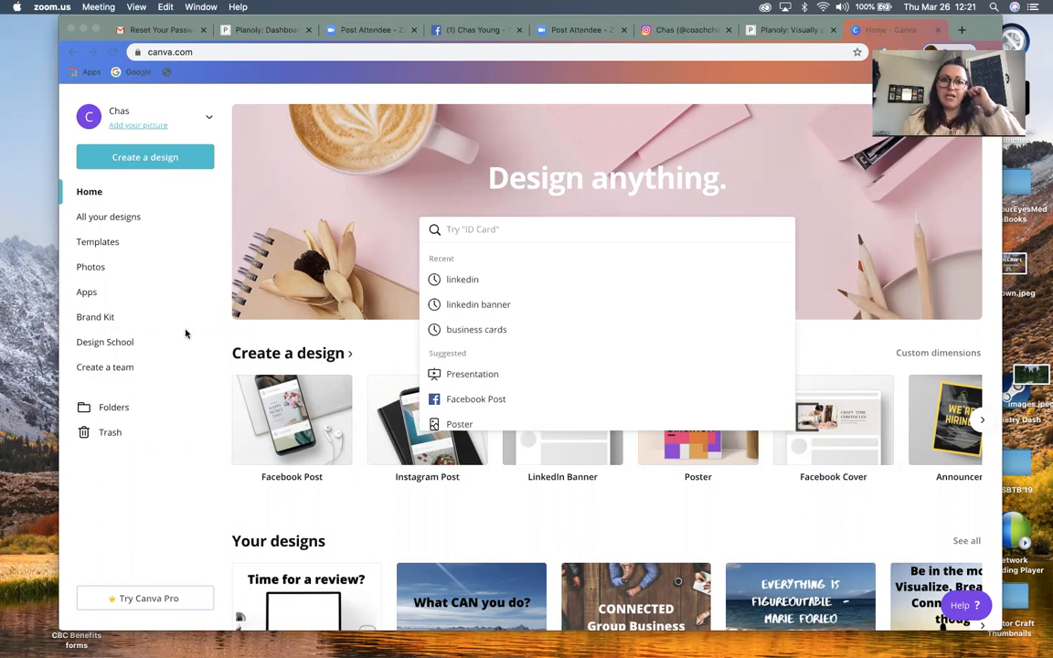
# Dismiss the search suggestions and create a new Instagram Post design from the design types on the home page
pyautogui.click(193, 363)
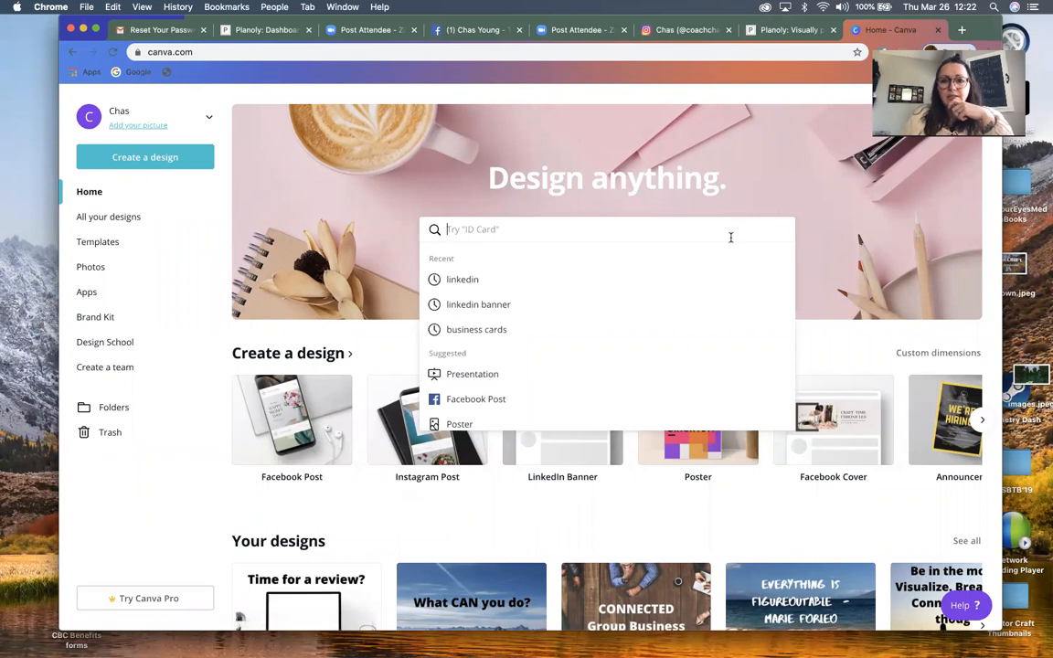
pyautogui.click(702, 179)
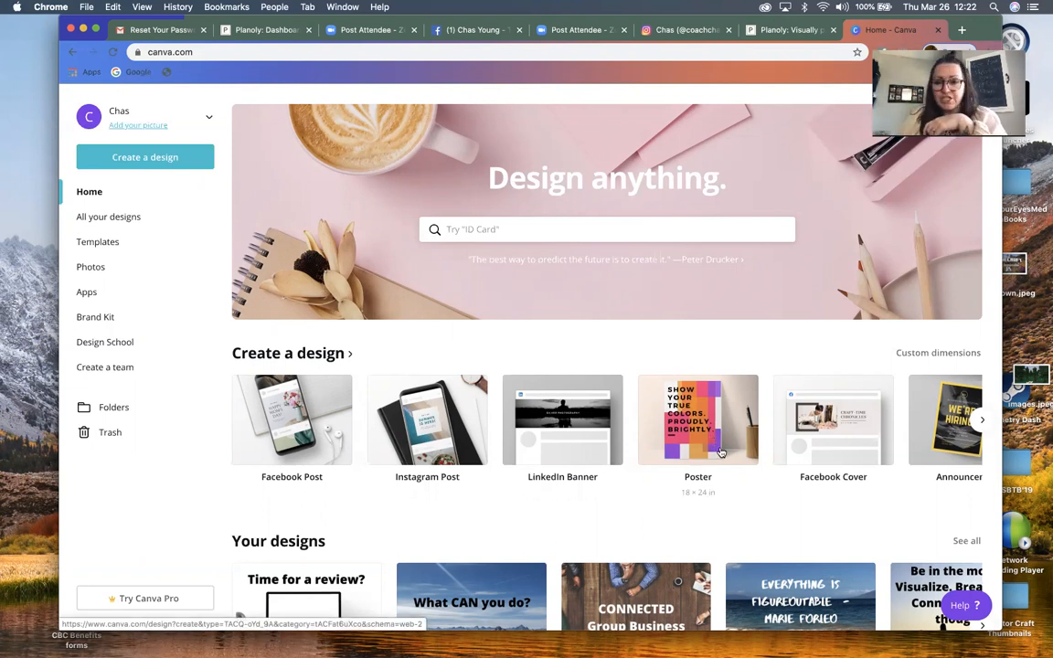
pyautogui.hscroll(5, 735, 445)
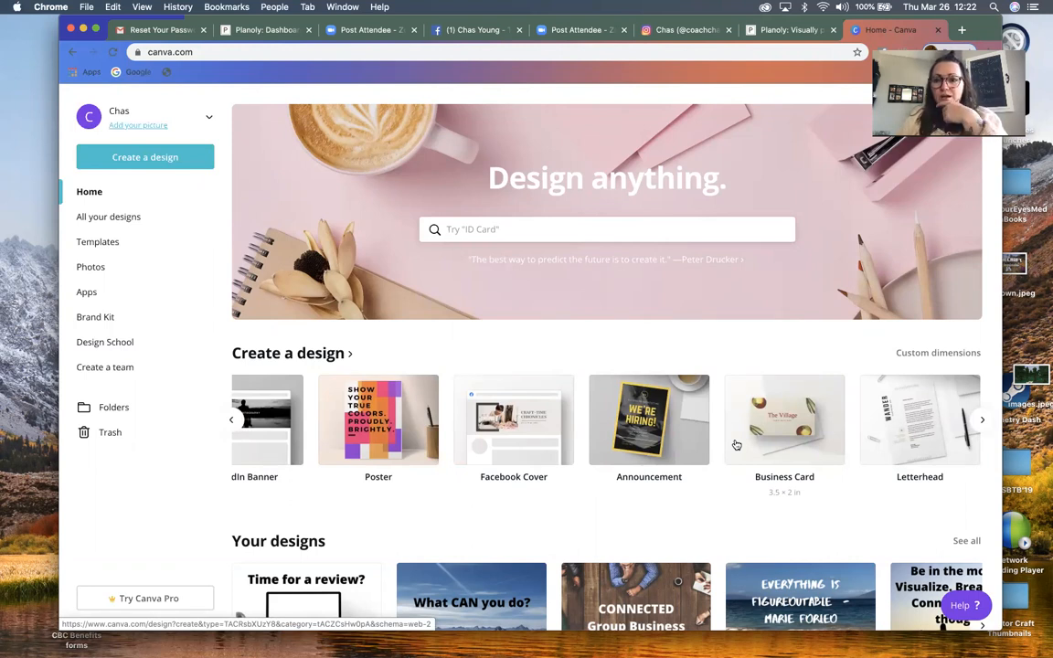
pyautogui.hscroll(5, 736, 445)
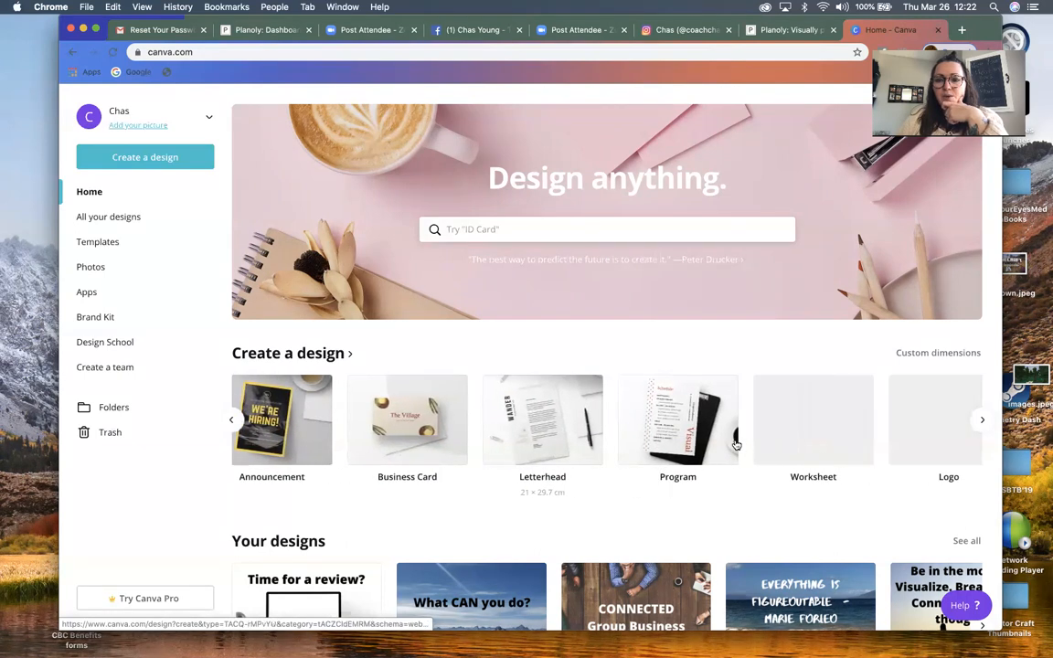
pyautogui.hscroll(5, 735, 445)
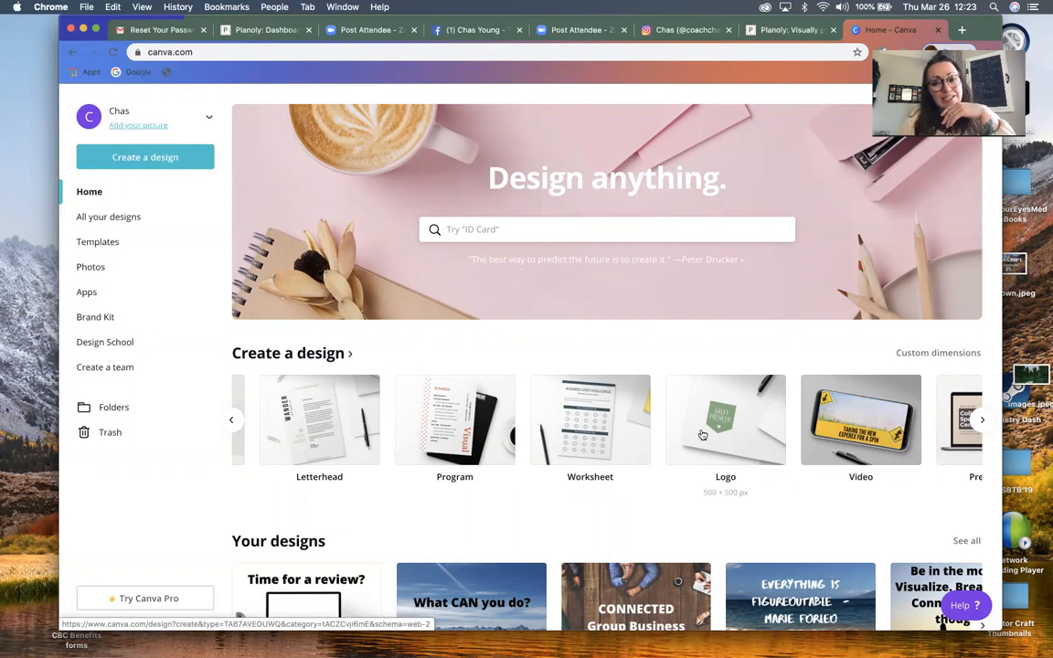
pyautogui.hscroll(3, 722, 430)
pyautogui.hscroll(3, 701, 433)
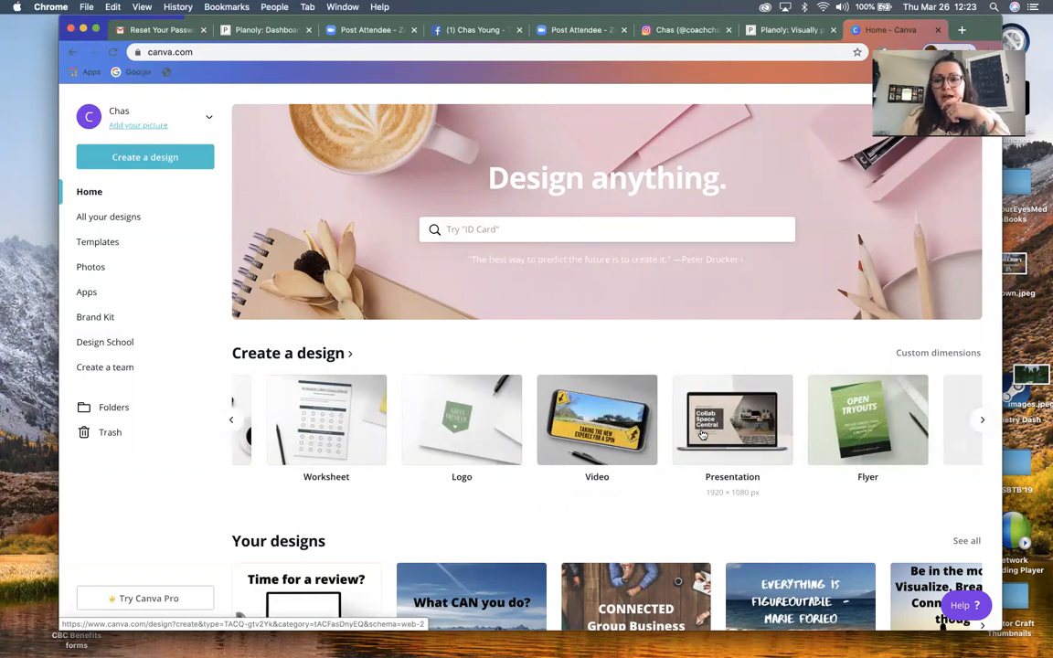
pyautogui.hscroll(-1, 701, 434)
pyautogui.hscroll(-5, 701, 433)
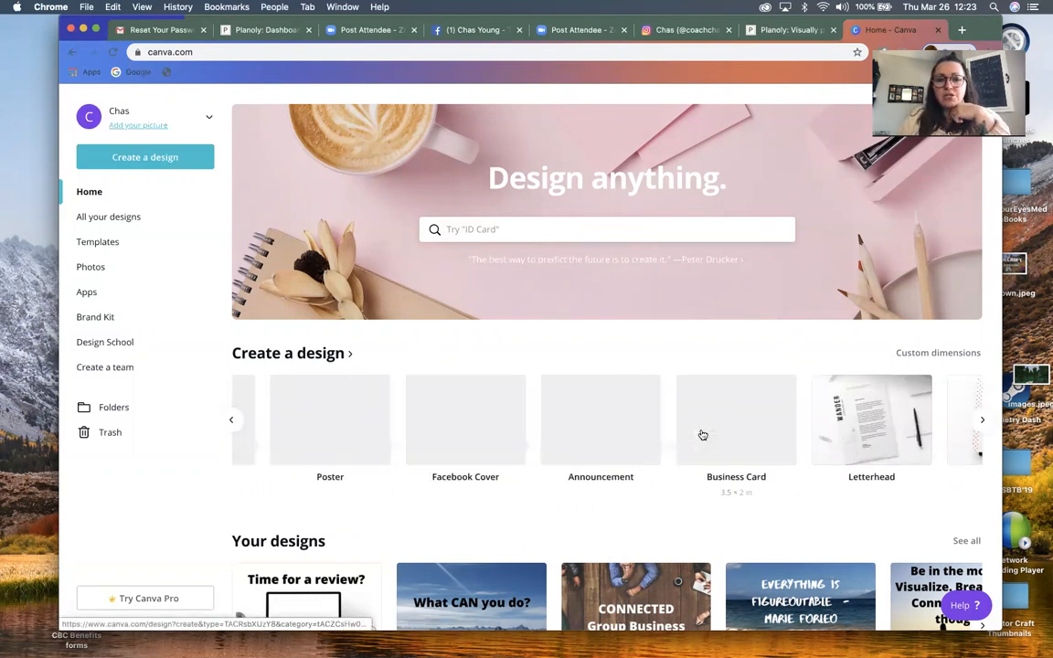
pyautogui.hscroll(-4, 484, 433)
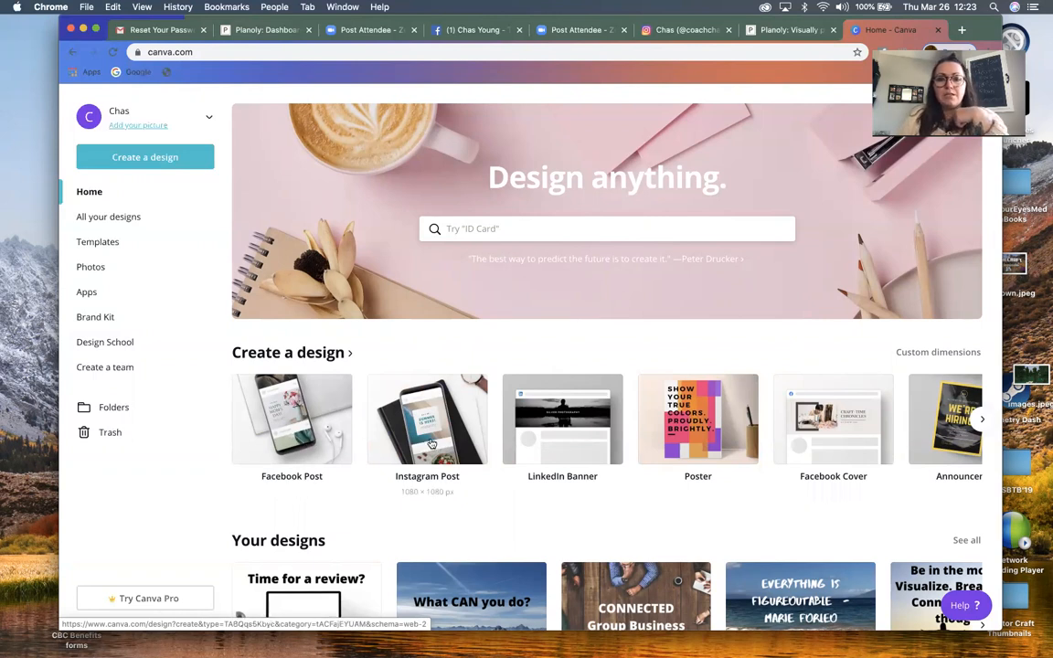
pyautogui.click(430, 443)
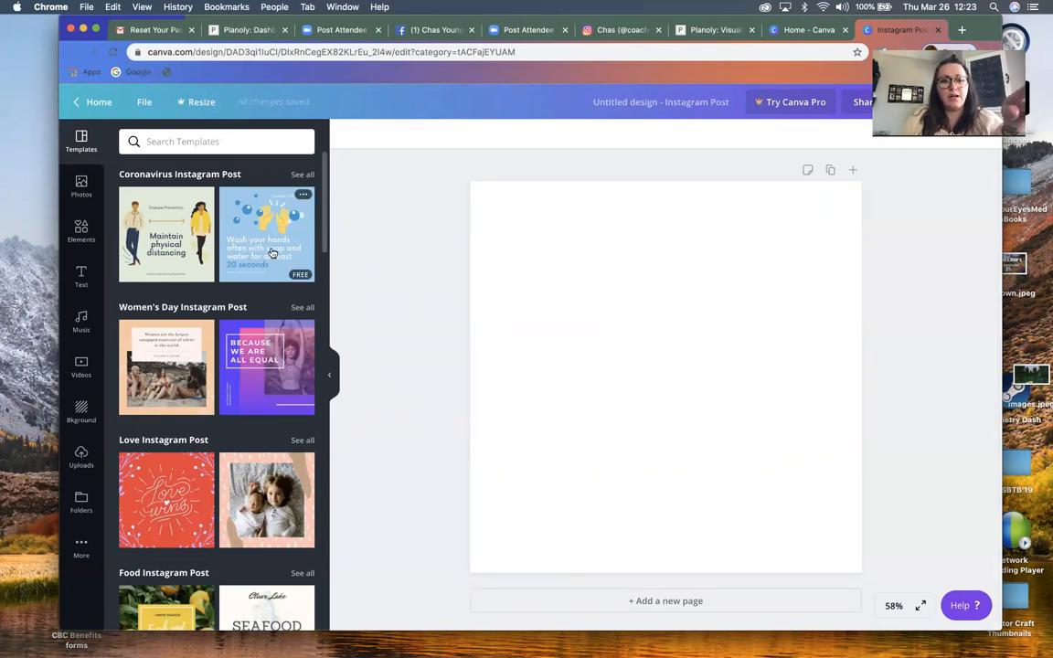
# Apply the purple Women's Day template "Because we are all equal" and replace "ALL EQUAL" in its headline with "GORGEOUS"
pyautogui.click(263, 385)
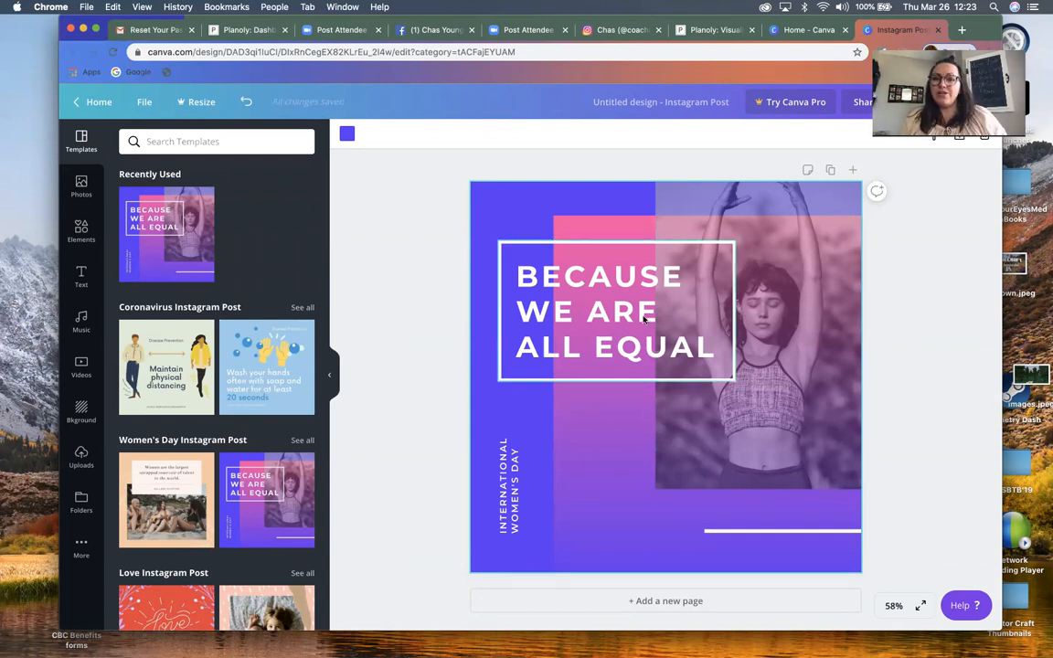
pyautogui.click(695, 341)
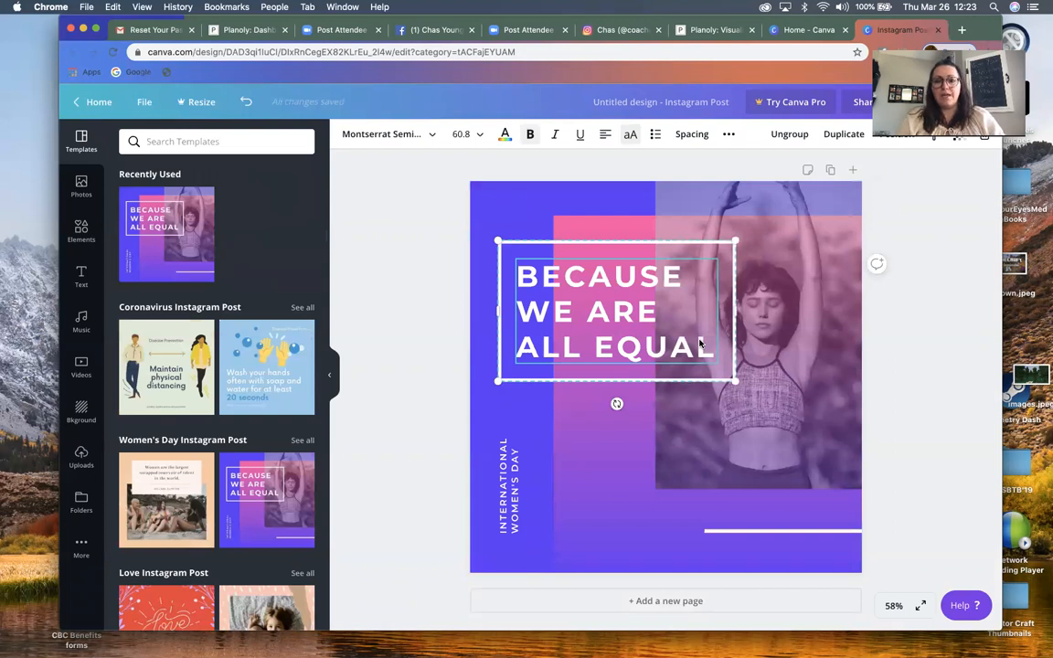
pyautogui.moveTo(702, 338); pyautogui.dragTo(592, 322)
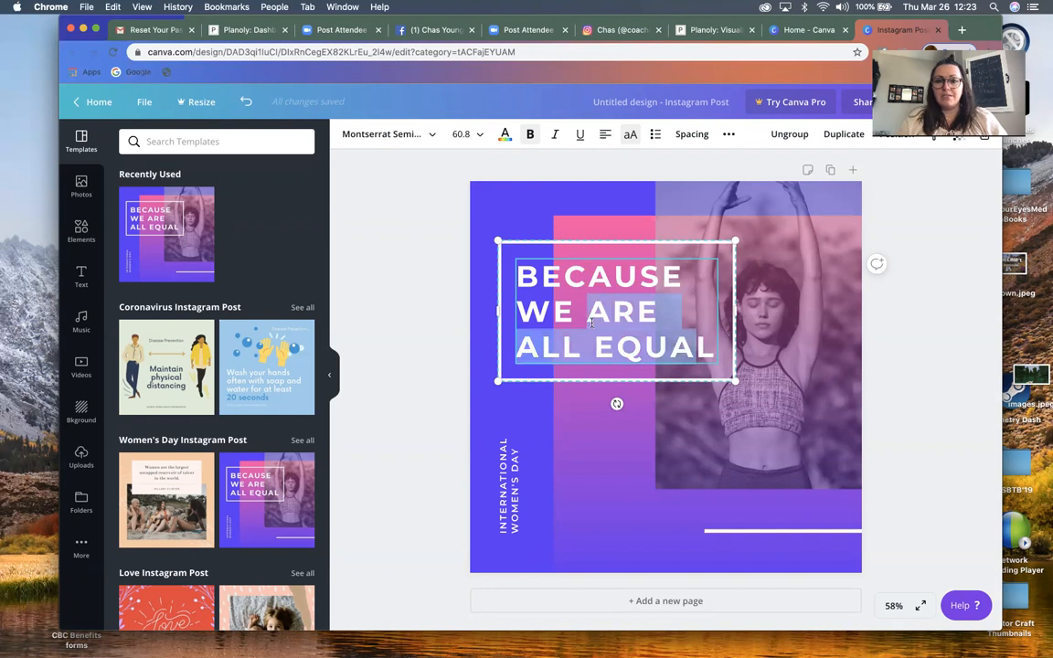
pyautogui.write('LGORGEOUS')
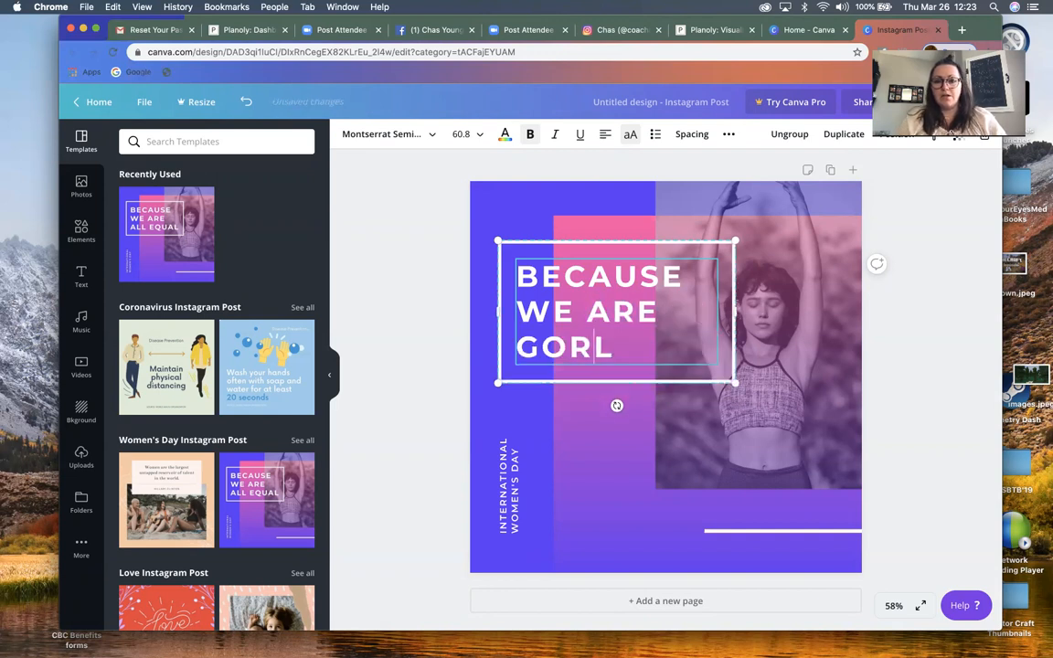
pyautogui.press('BackSpace')
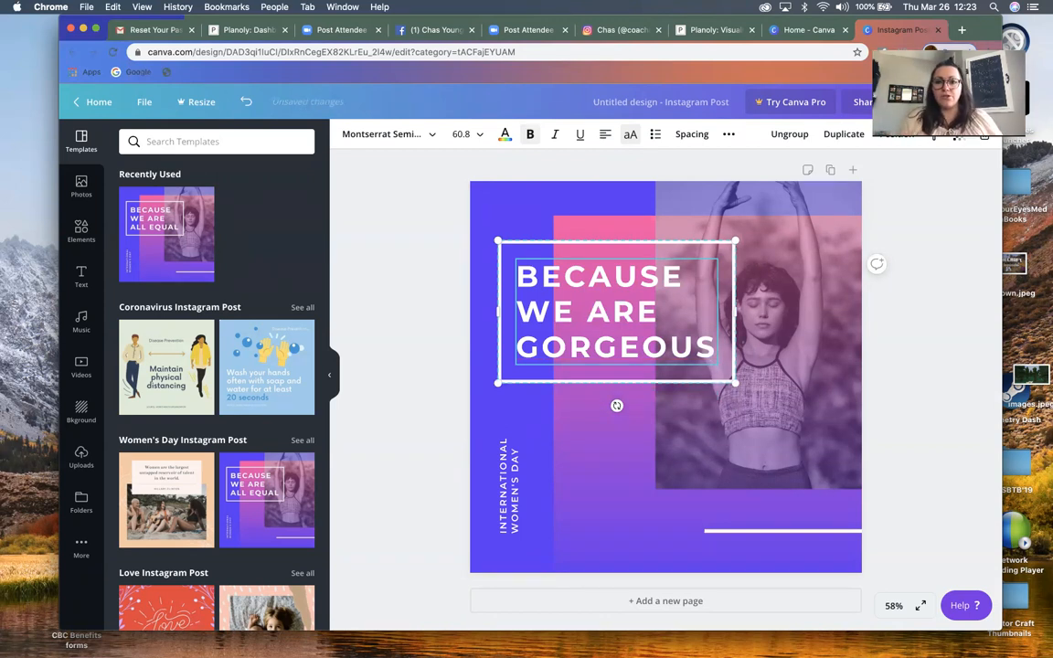
# Recolor the gradient rectangle behind the photo, trying blue and settling on yellow for its first color and coral for its second
pyautogui.click(793, 329)
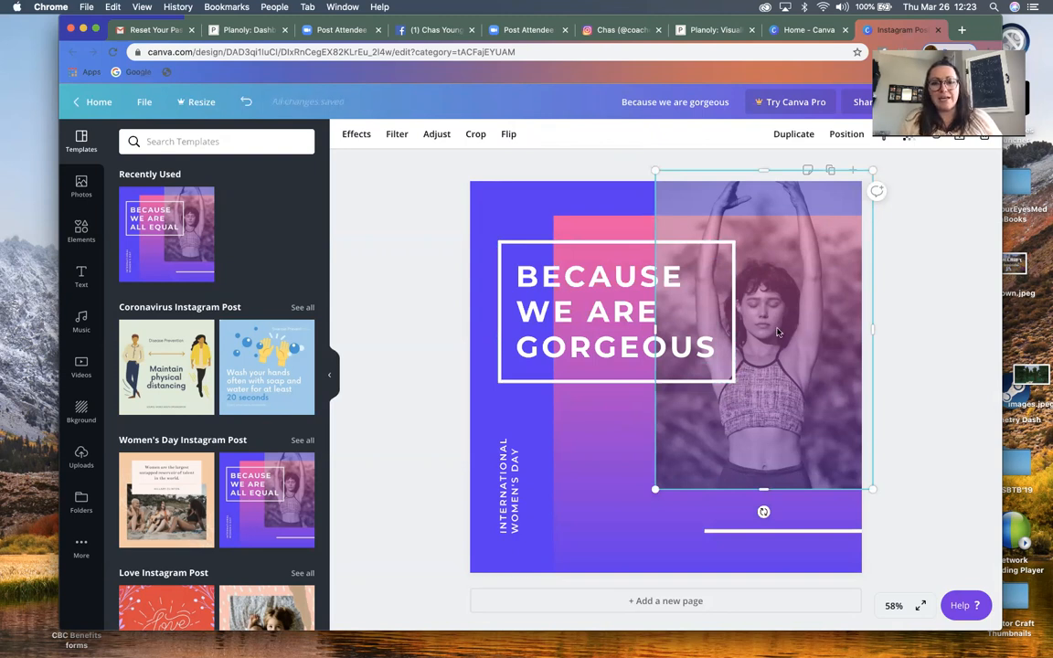
pyautogui.click(595, 471)
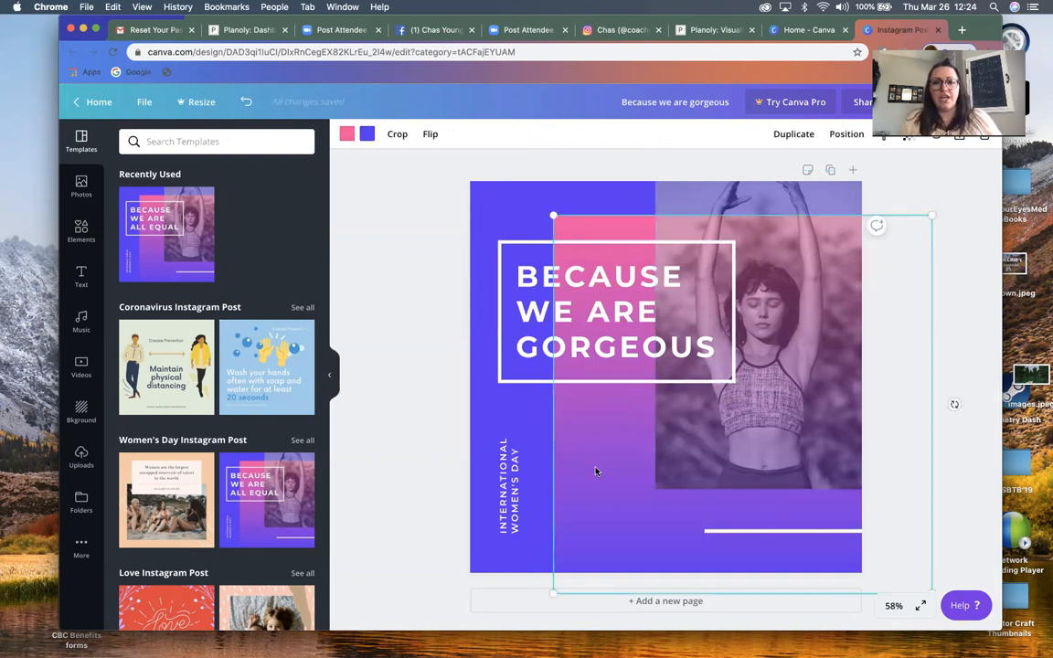
pyautogui.click(347, 134)
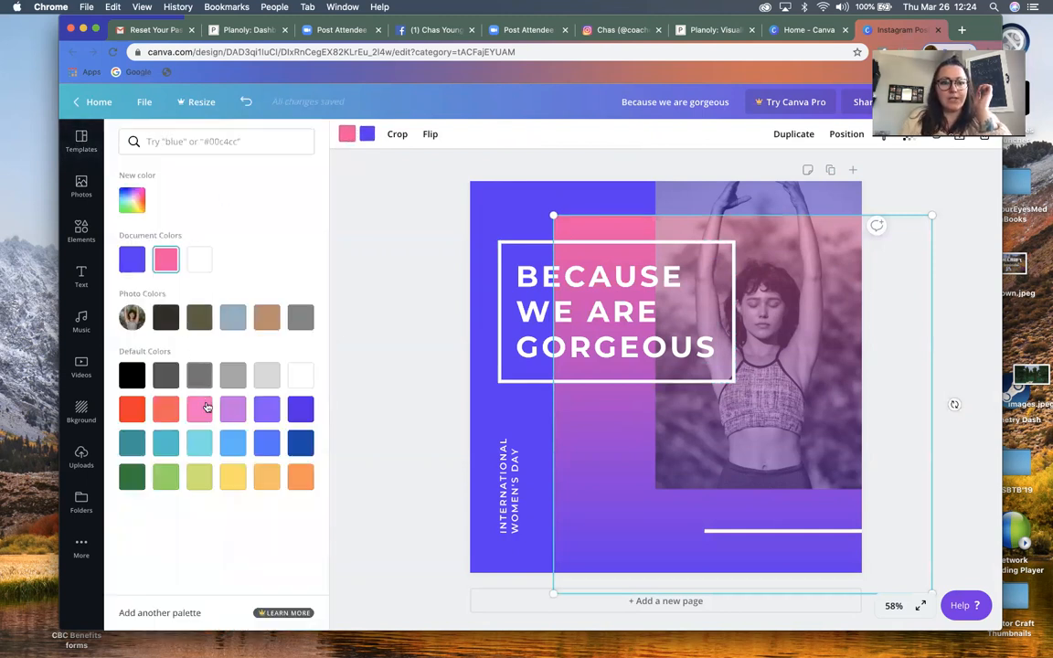
pyautogui.click(267, 444)
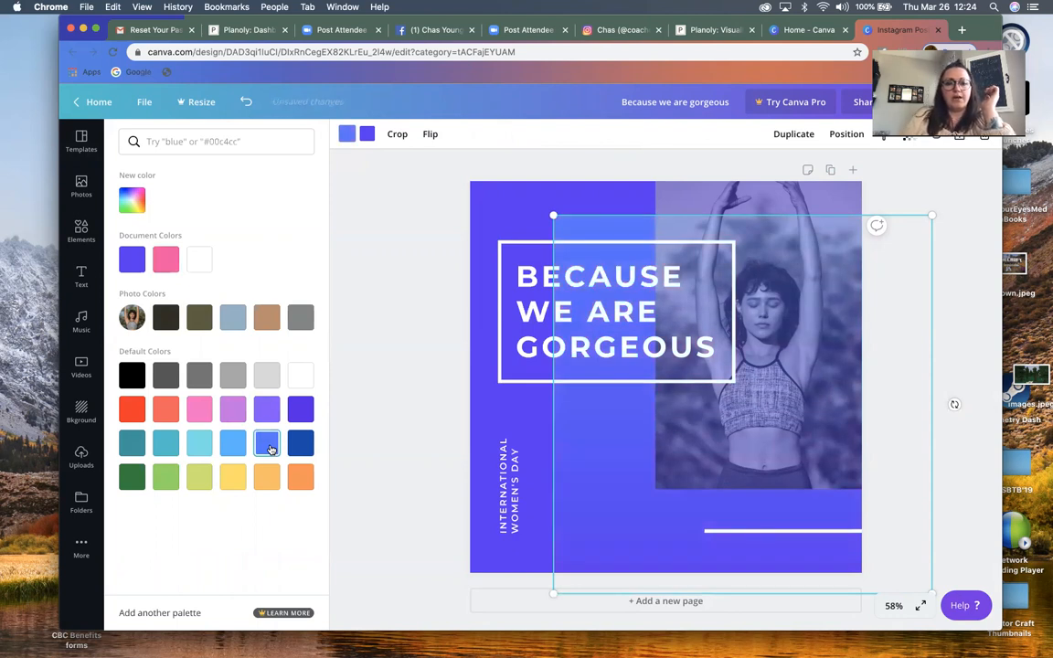
pyautogui.click(233, 477)
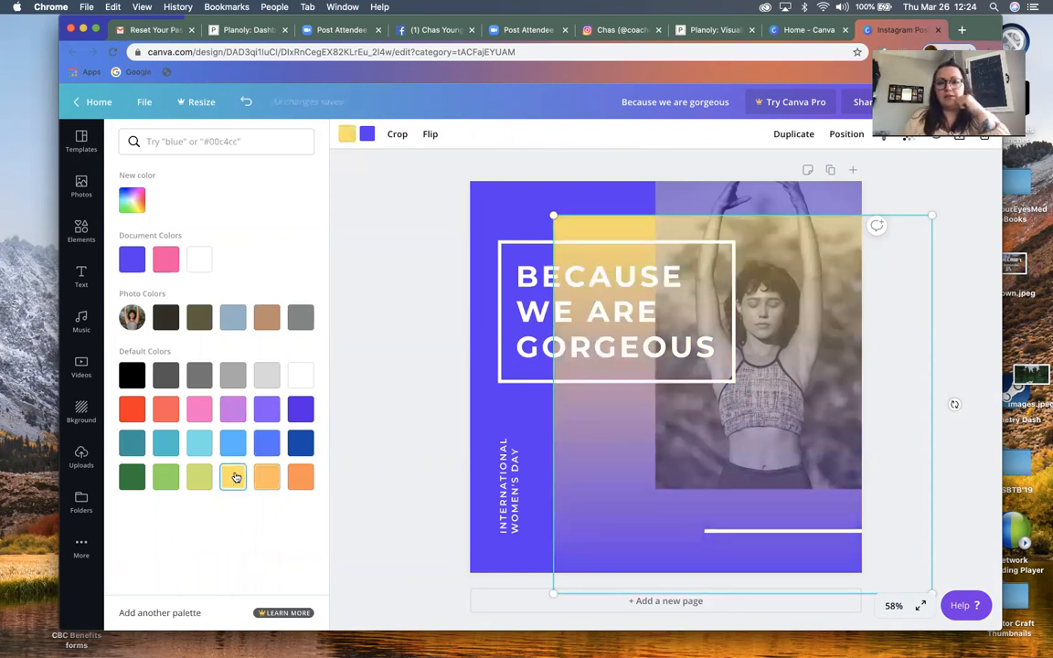
pyautogui.click(368, 135)
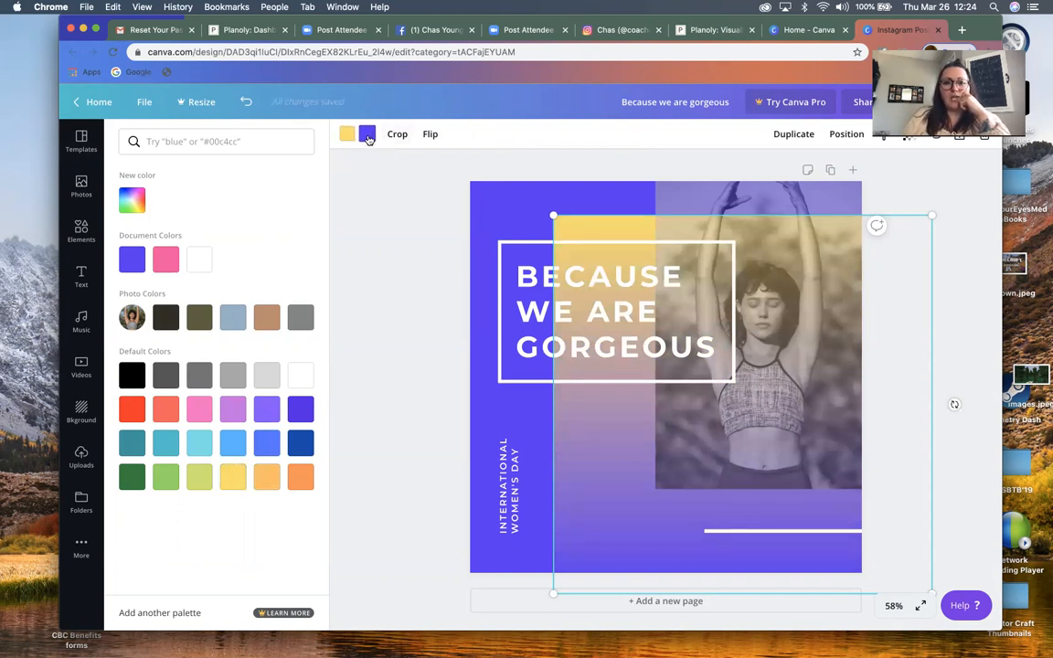
pyautogui.click(166, 411)
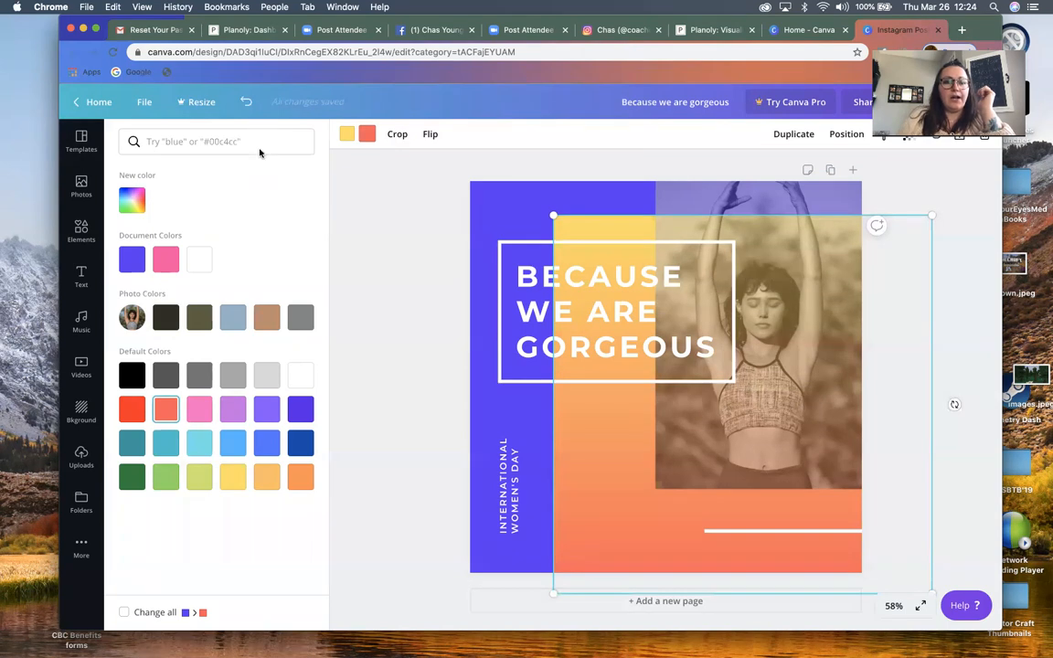
# Undo the gradient color changes, the headline edit and the template placement
pyautogui.click(245, 104)
pyautogui.click(245, 103)
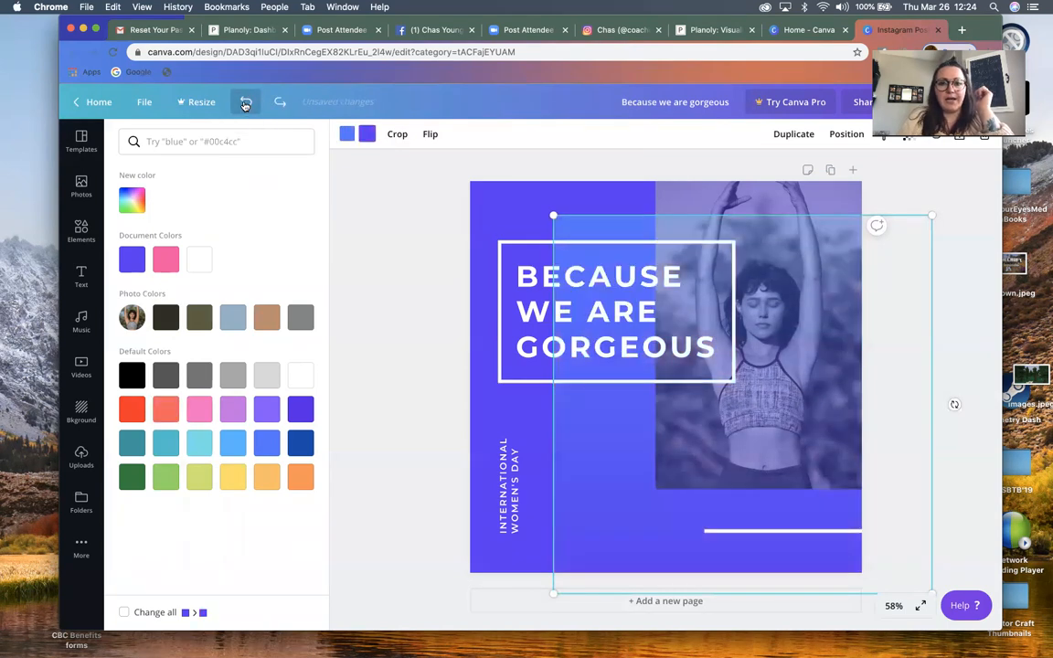
pyautogui.click(244, 103)
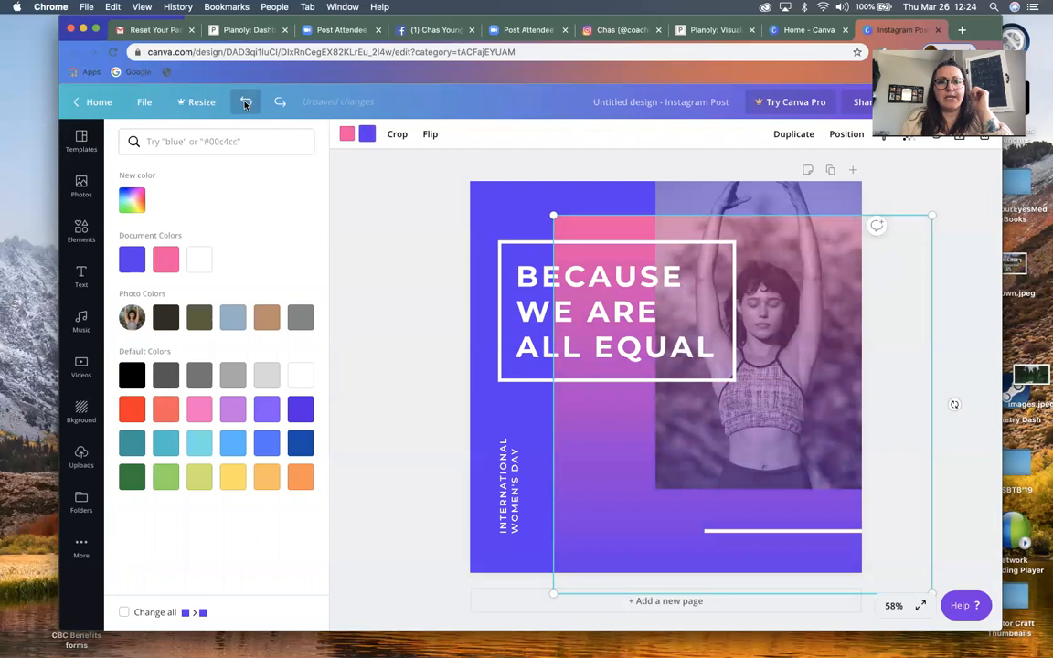
pyautogui.click(245, 103)
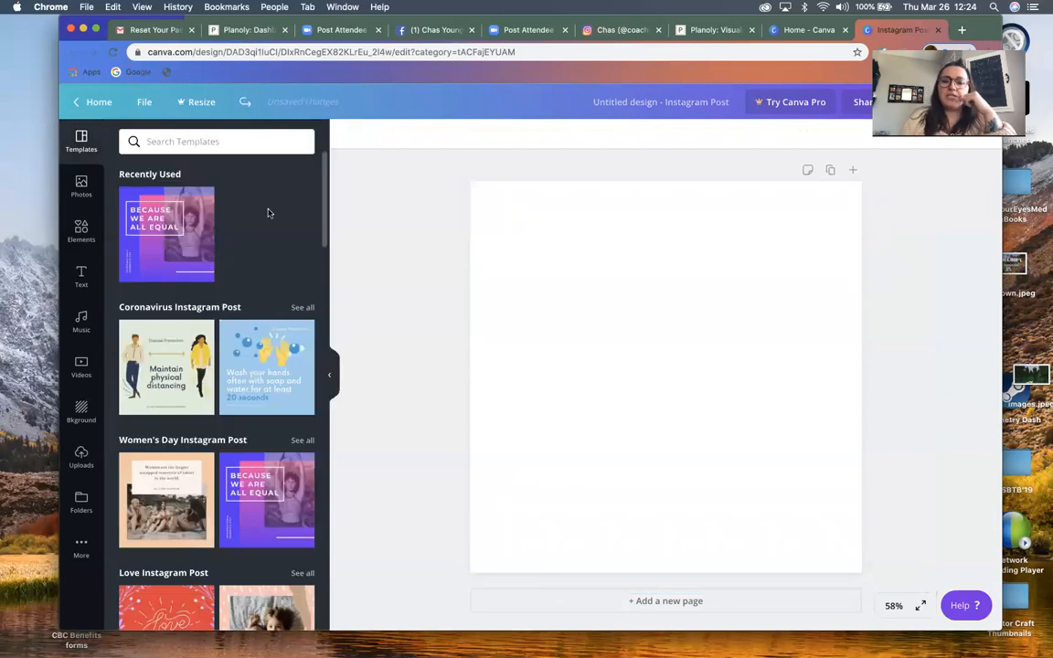
# Apply the Winter Instagram Post template with the quote "The earth has music for those who listen." to the page
pyautogui.scroll(-5, 231, 459)
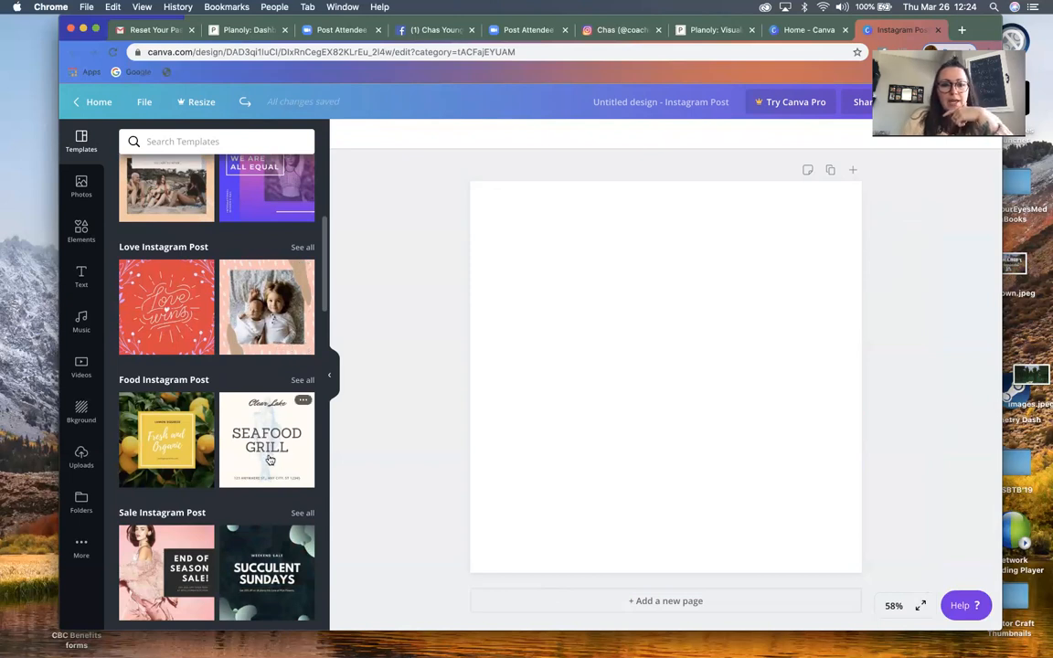
pyautogui.scroll(-4, 247, 415)
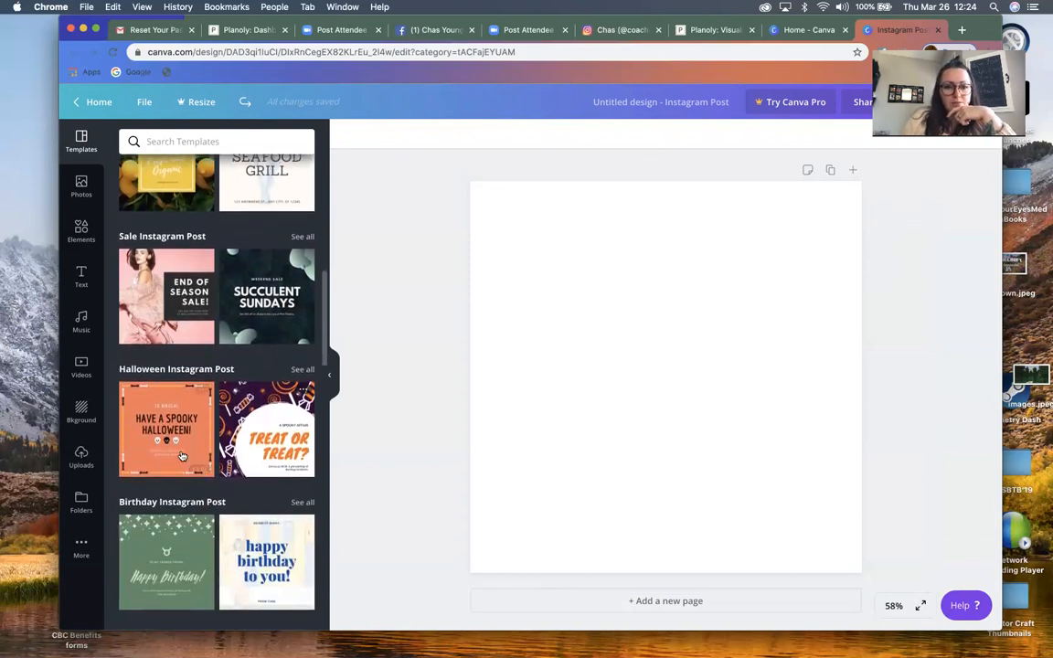
pyautogui.scroll(-1, 256, 548)
pyautogui.scroll(-5, 257, 562)
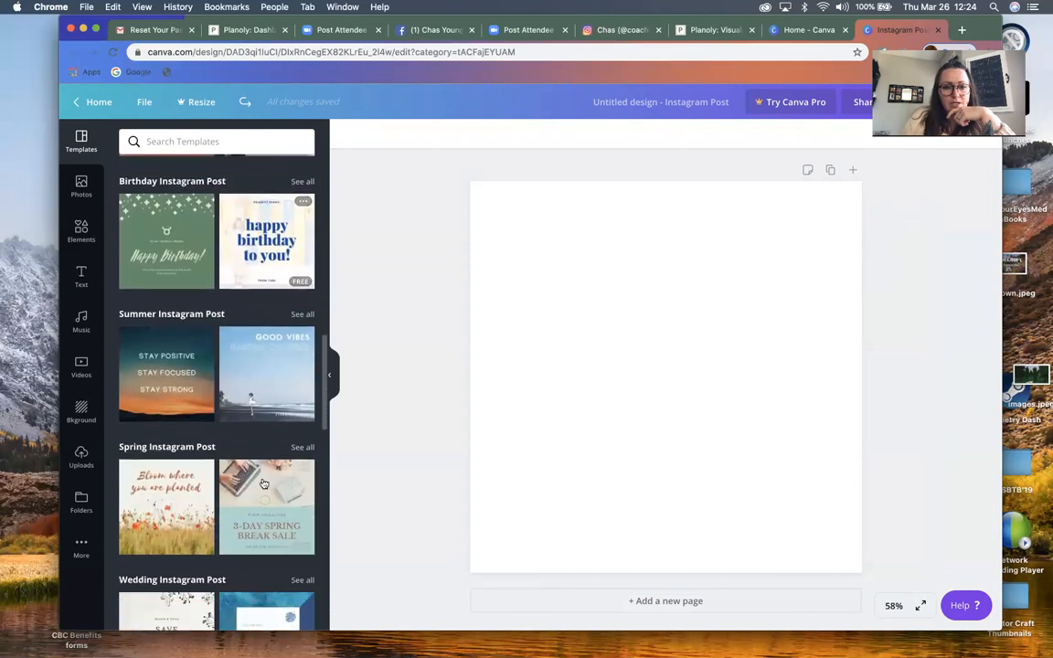
pyautogui.scroll(-5, 258, 534)
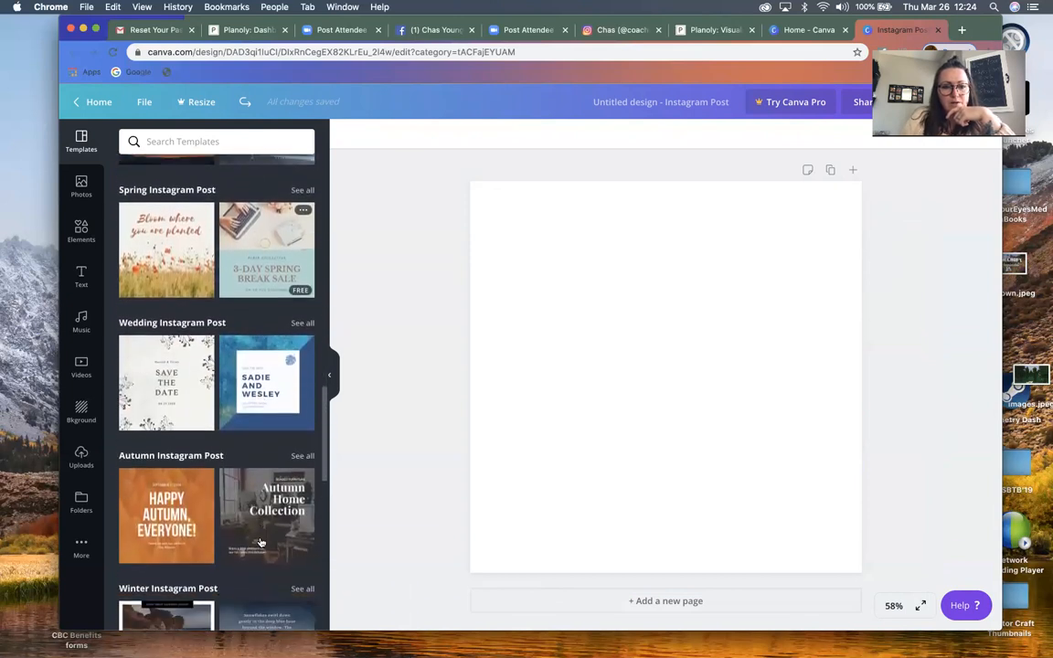
pyautogui.scroll(-5, 278, 416)
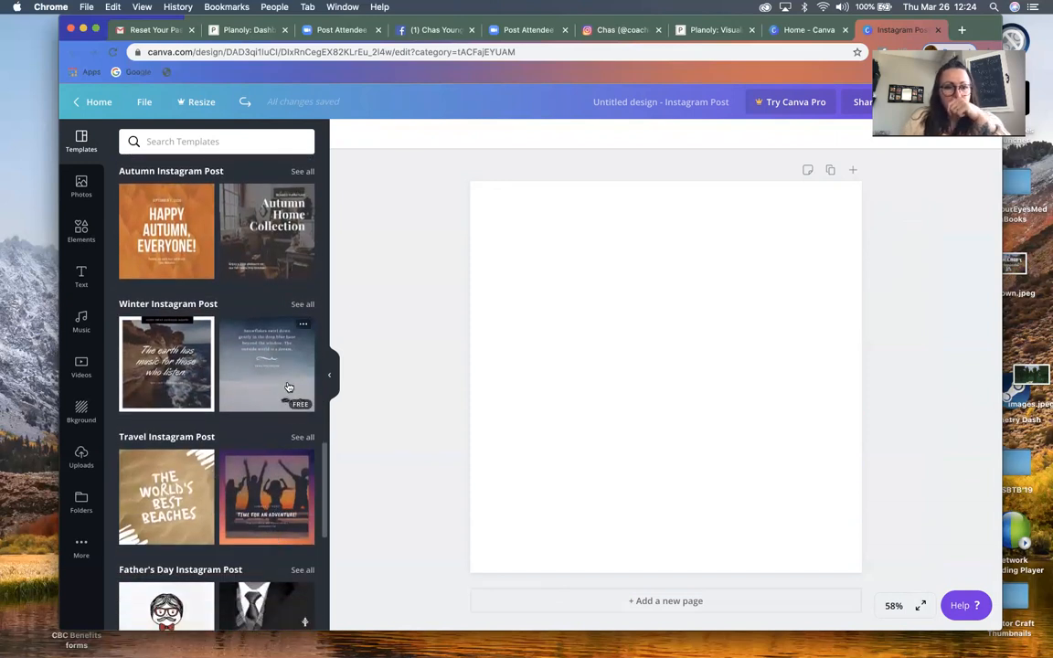
pyautogui.click(174, 389)
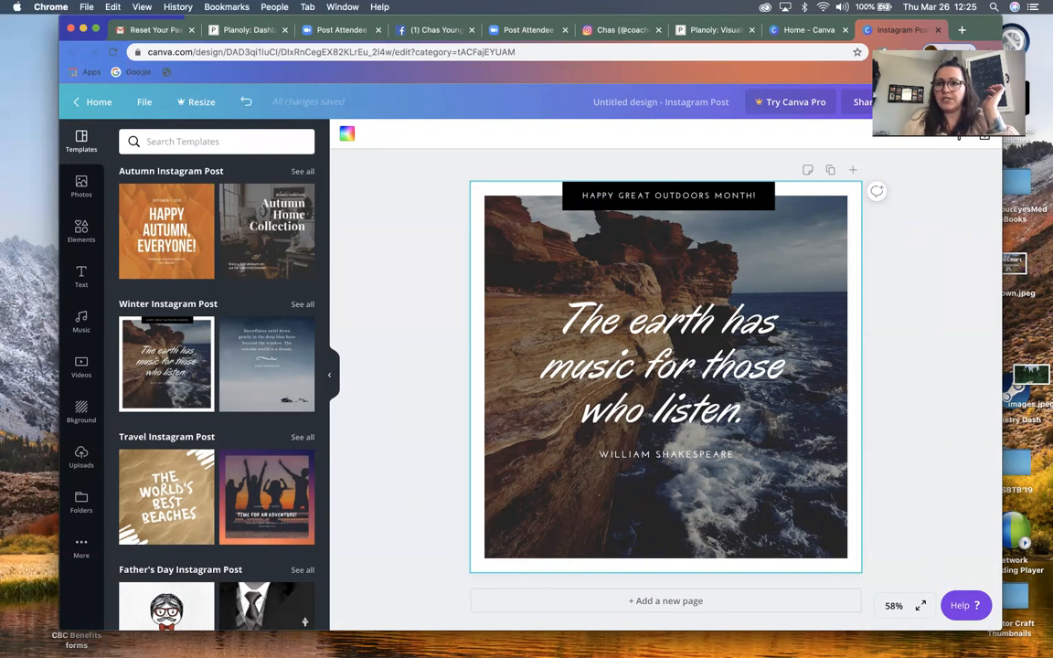
# Download the design as a PNG and open the downloaded image in Preview
pyautogui.click(925, 102)
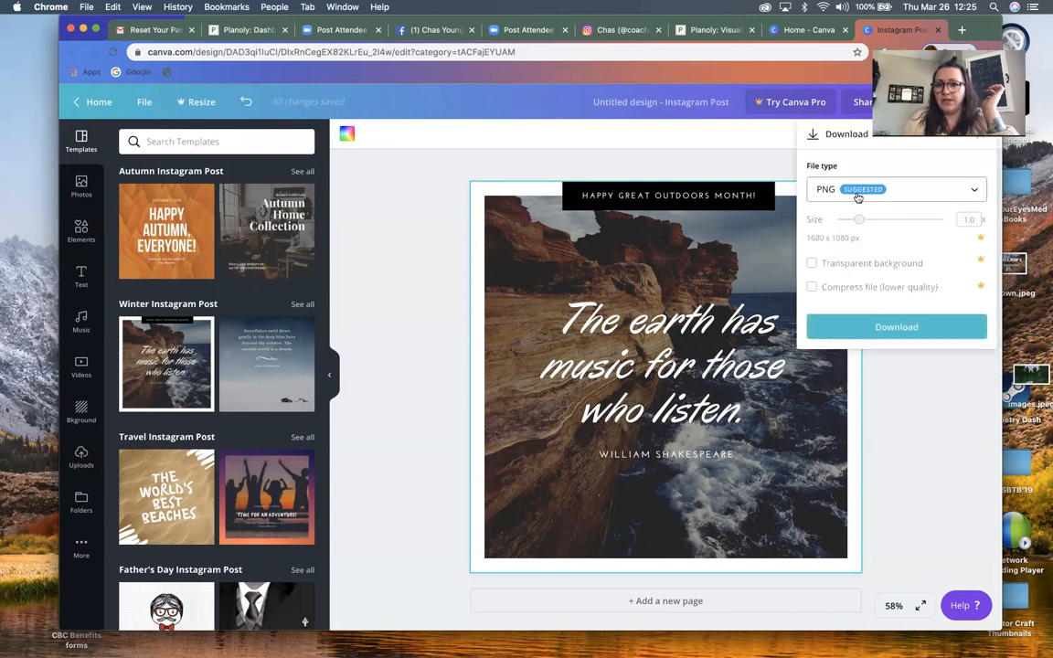
pyautogui.click(911, 193)
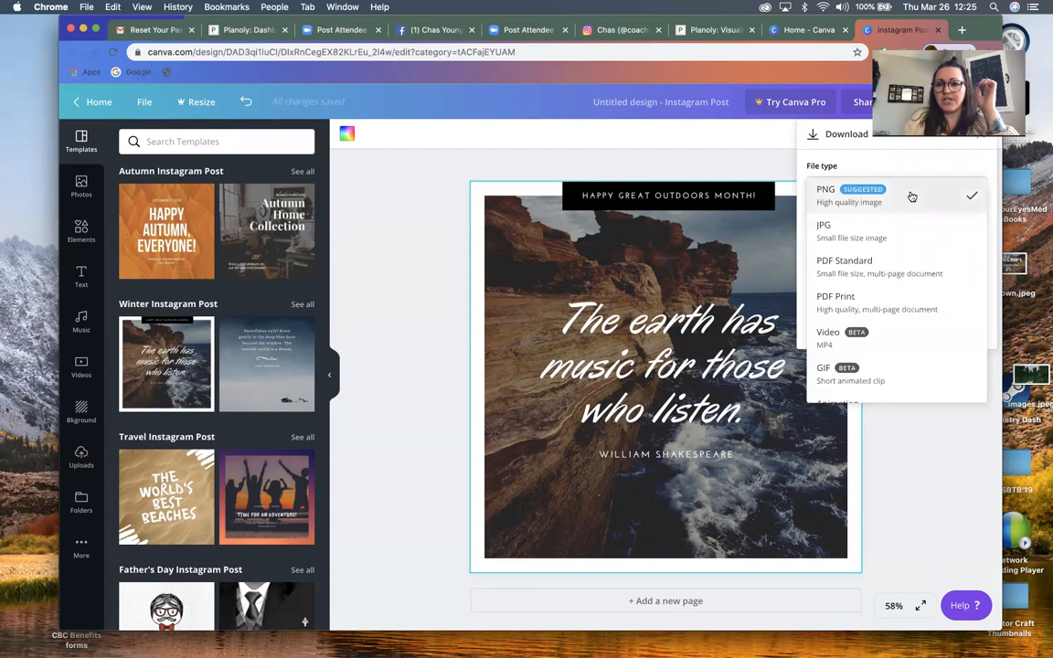
pyautogui.click(826, 201)
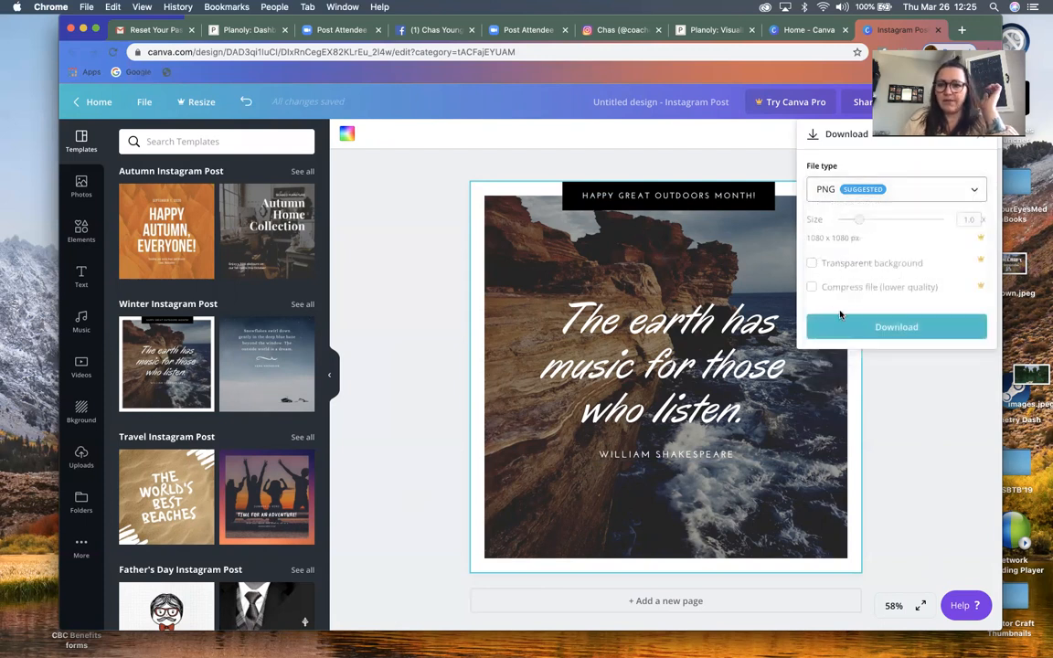
pyautogui.click(862, 327)
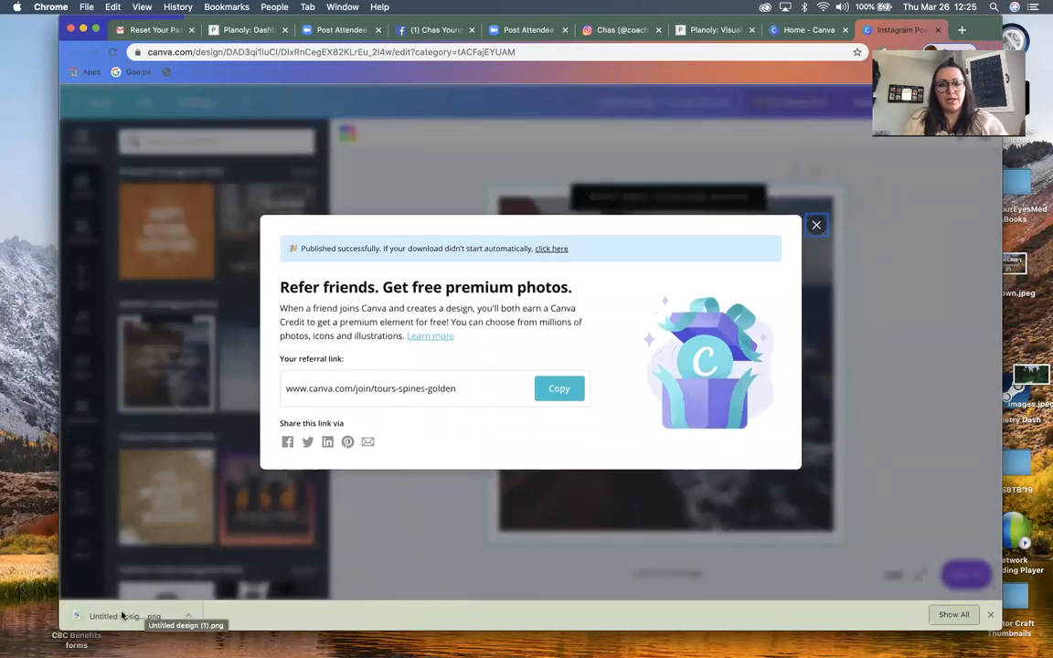
pyautogui.click(121, 614)
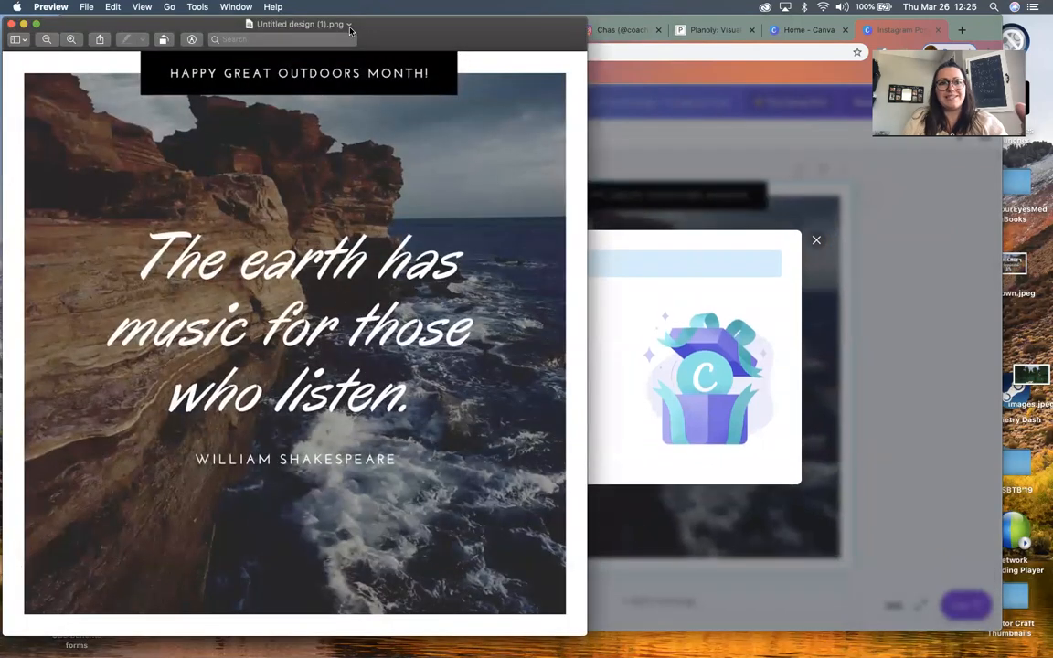
# Close the downloaded image and the published-design dialog, and undo the Winter template placement to clear the page
pyautogui.click(12, 25)
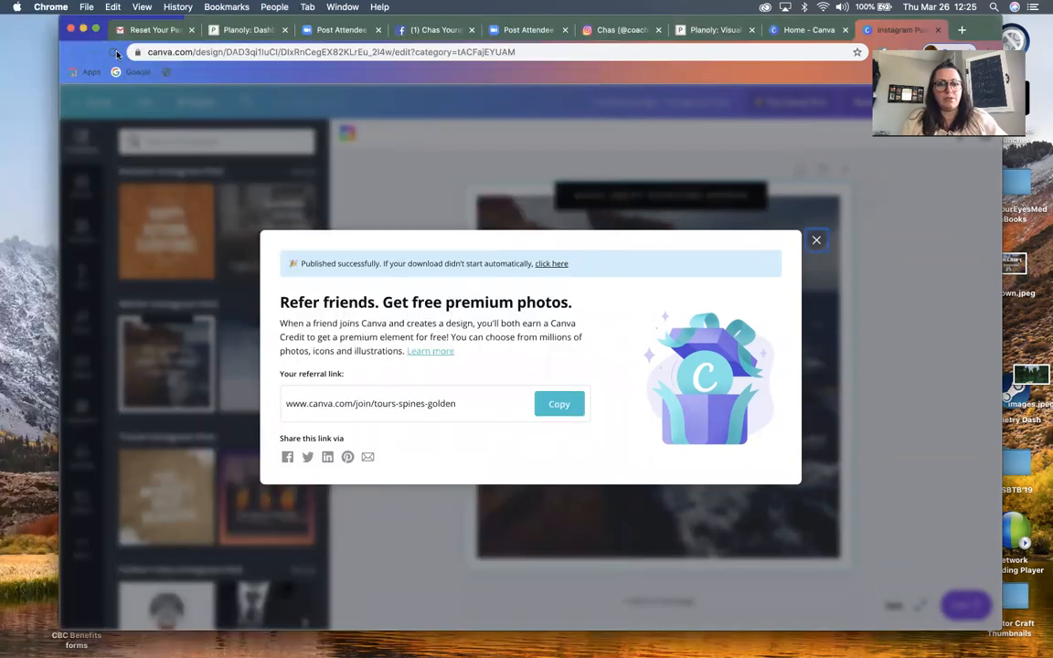
pyautogui.click(814, 242)
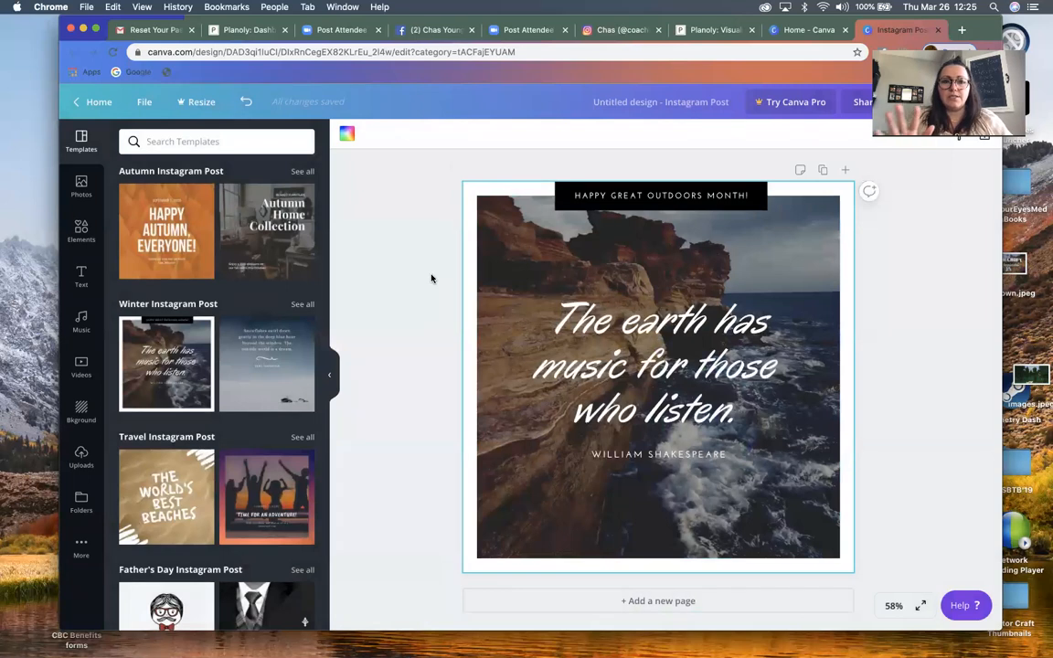
pyautogui.click(244, 102)
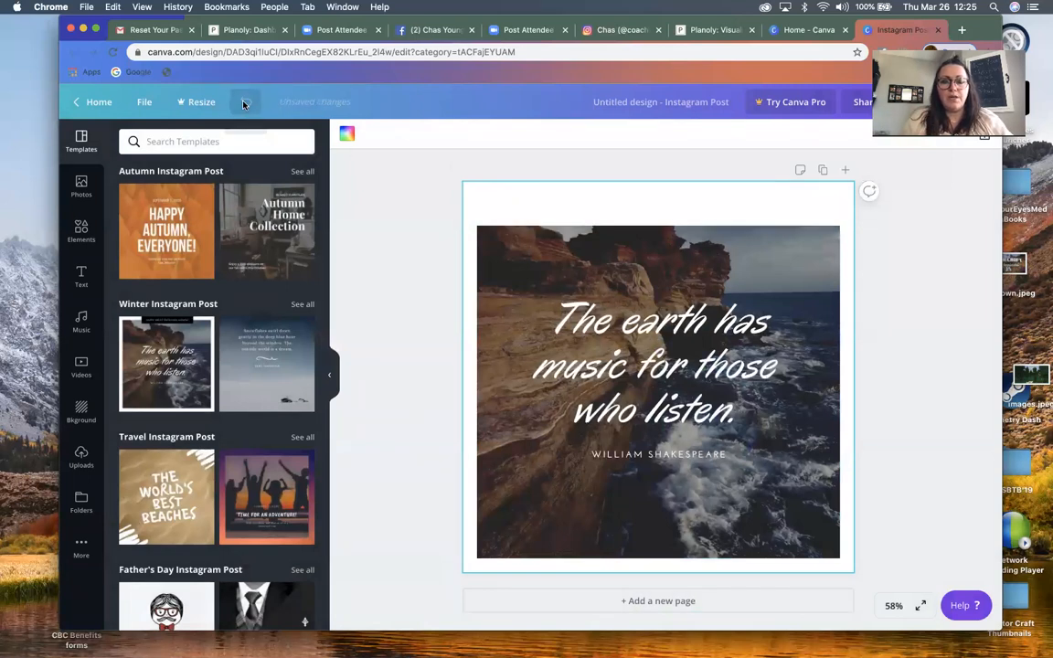
pyautogui.click(244, 102)
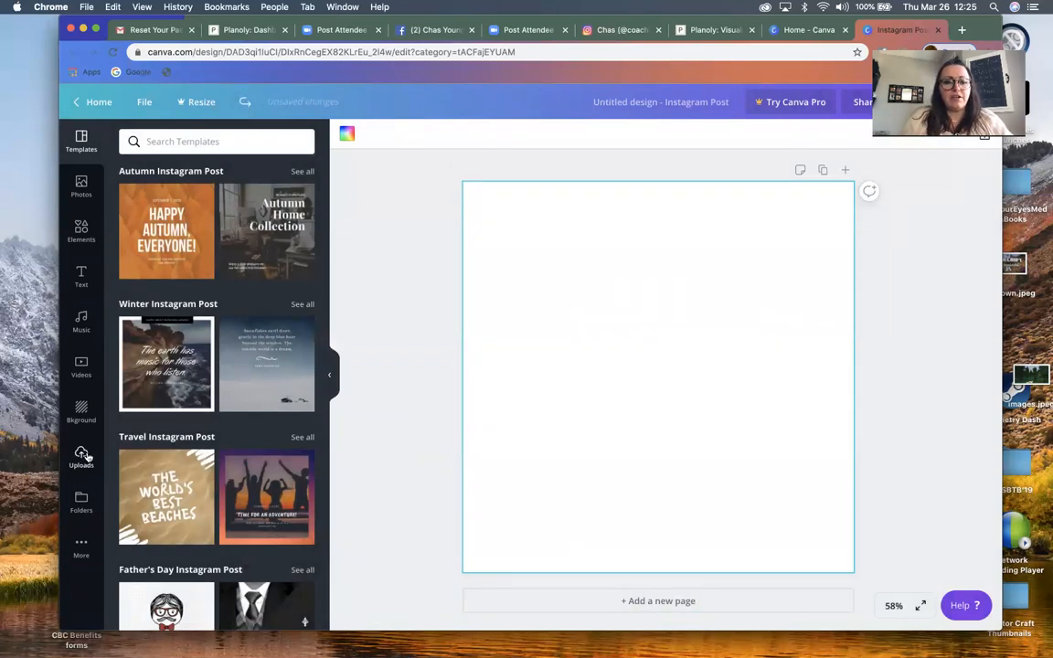
# Apply the multicolored smoke background and add the heading "TEsting to see how this looks" in the upper part of the page
pyautogui.click(81, 413)
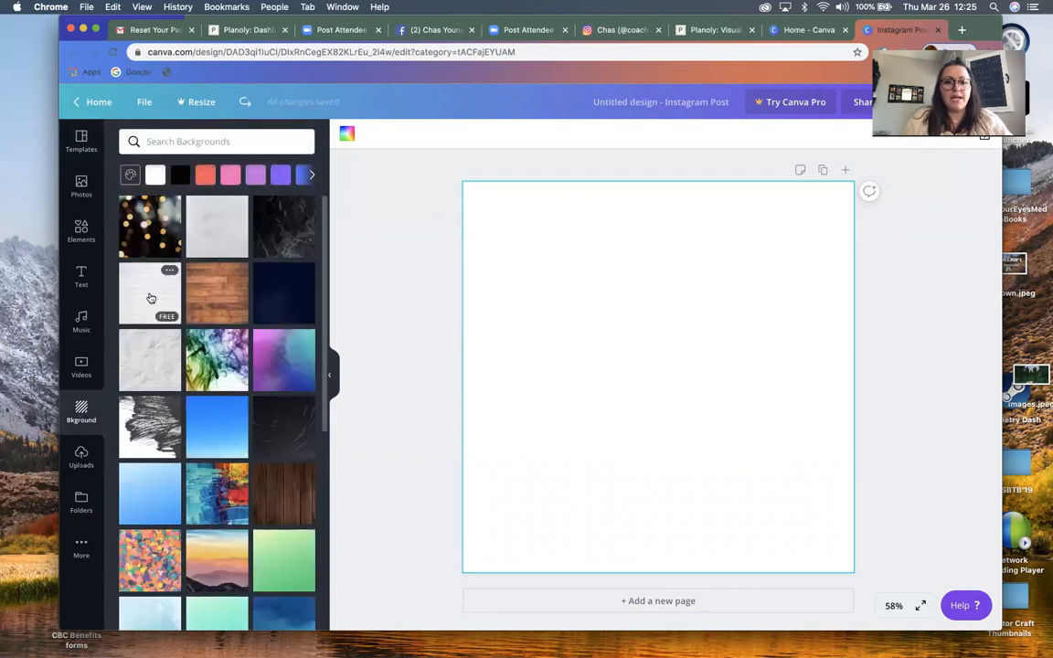
pyautogui.click(219, 363)
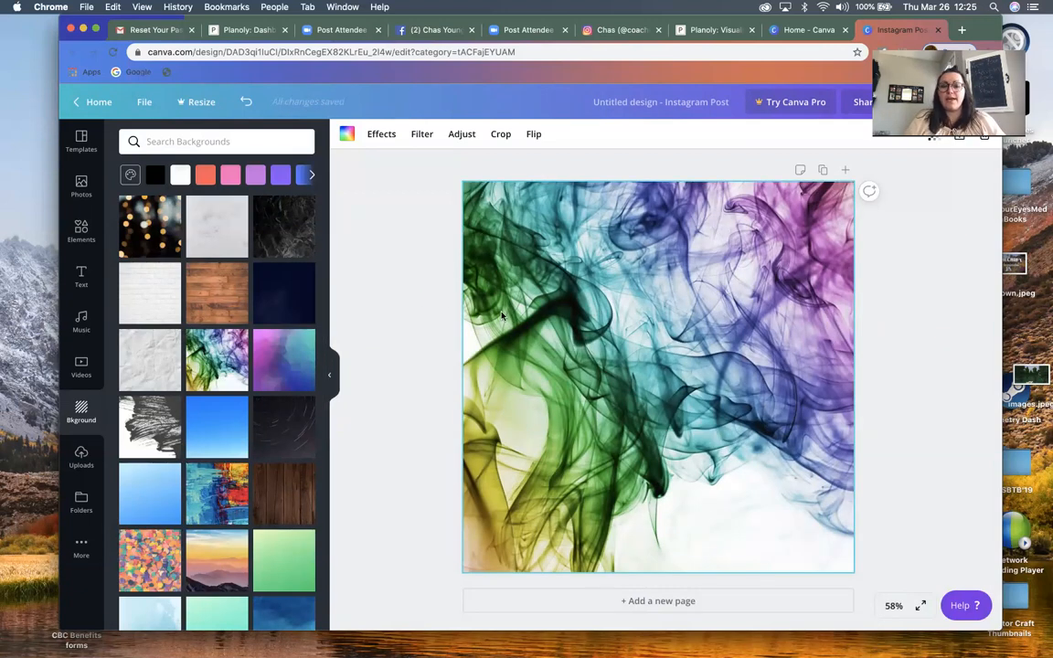
pyautogui.click(80, 279)
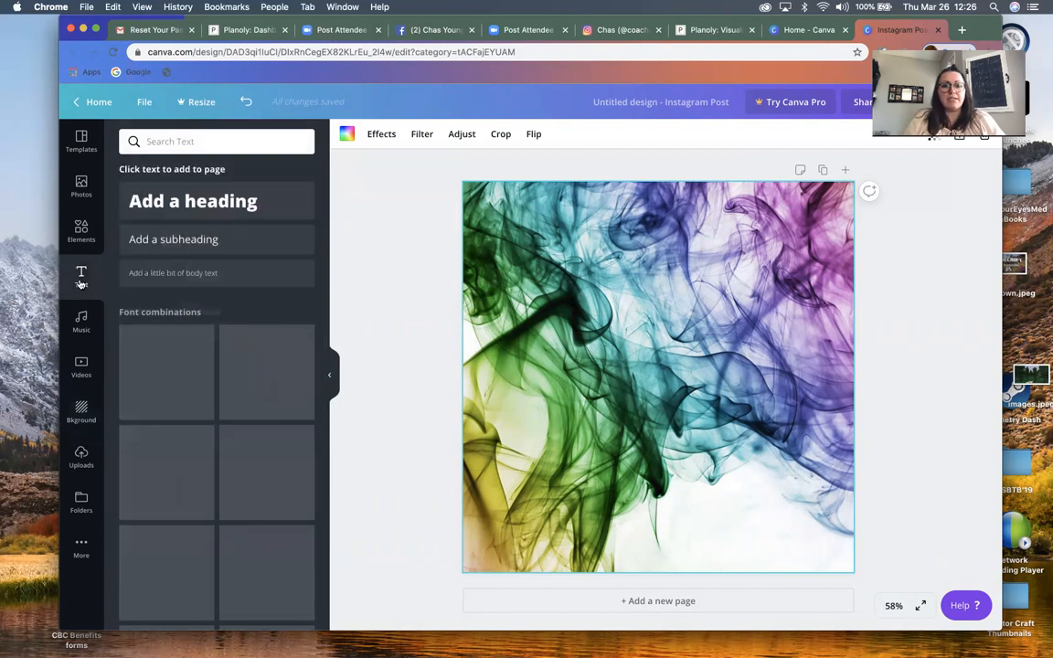
pyautogui.click(162, 201)
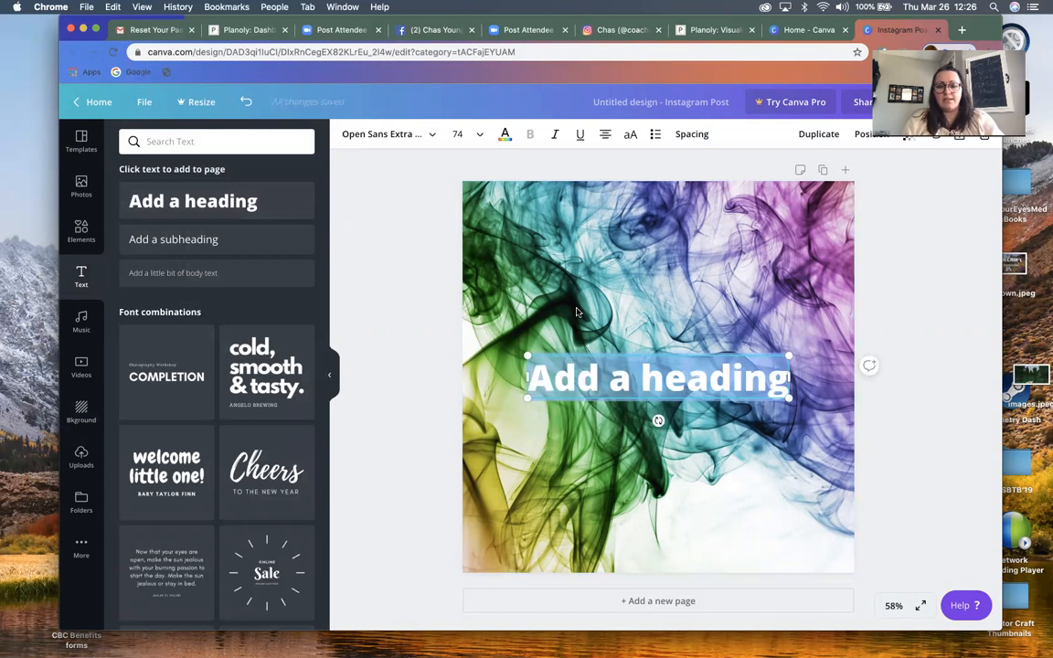
pyautogui.write('TEsting to see')
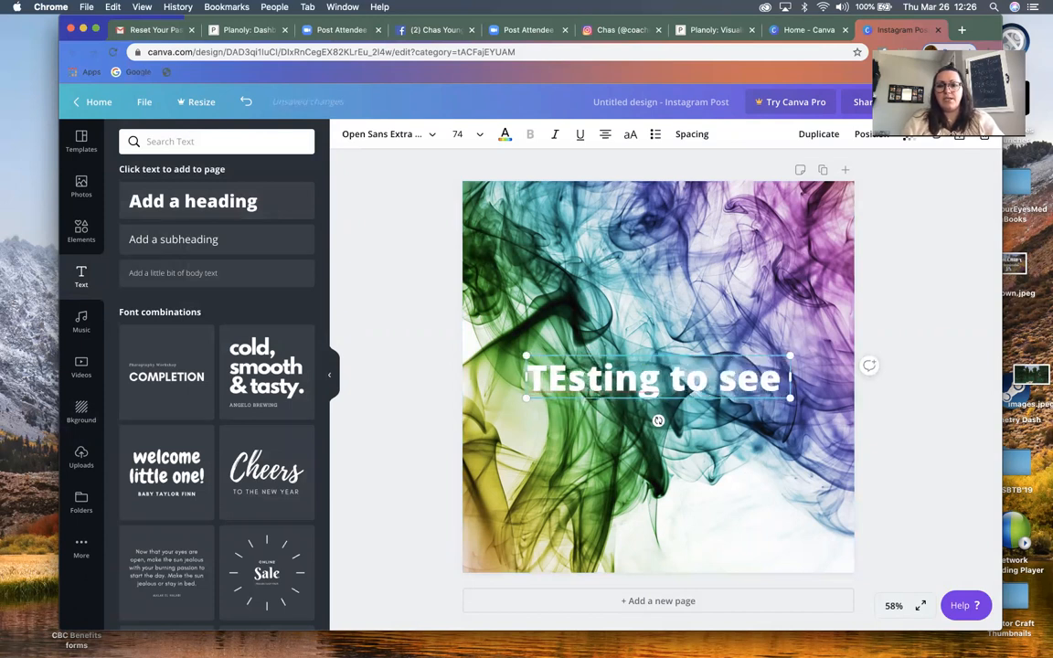
pyautogui.write(' how this looks')
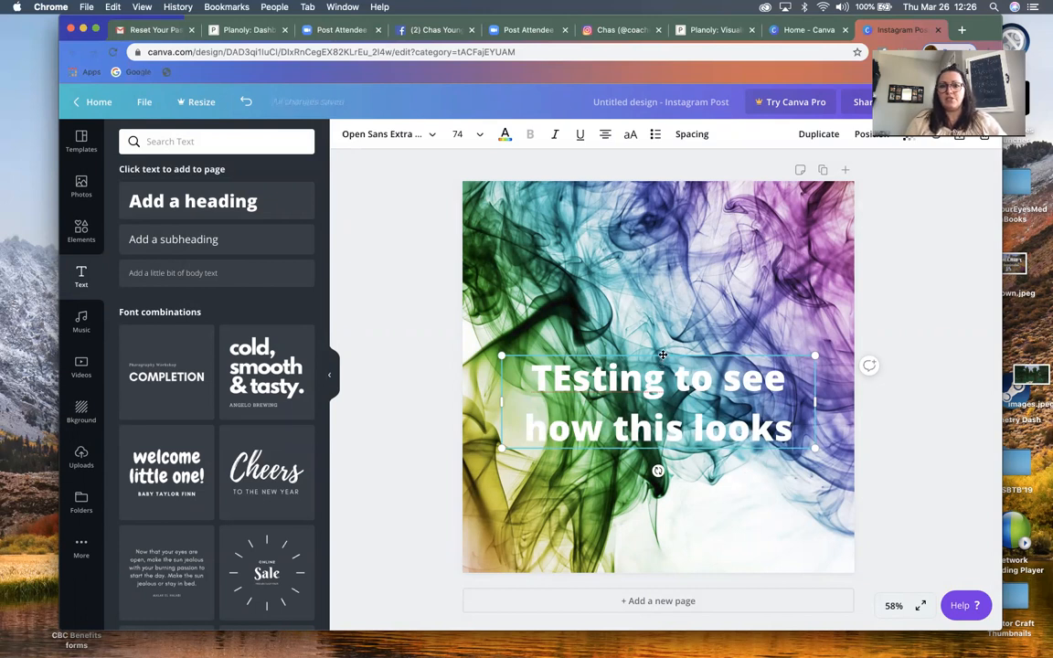
pyautogui.moveTo(661, 355); pyautogui.dragTo(672, 224)
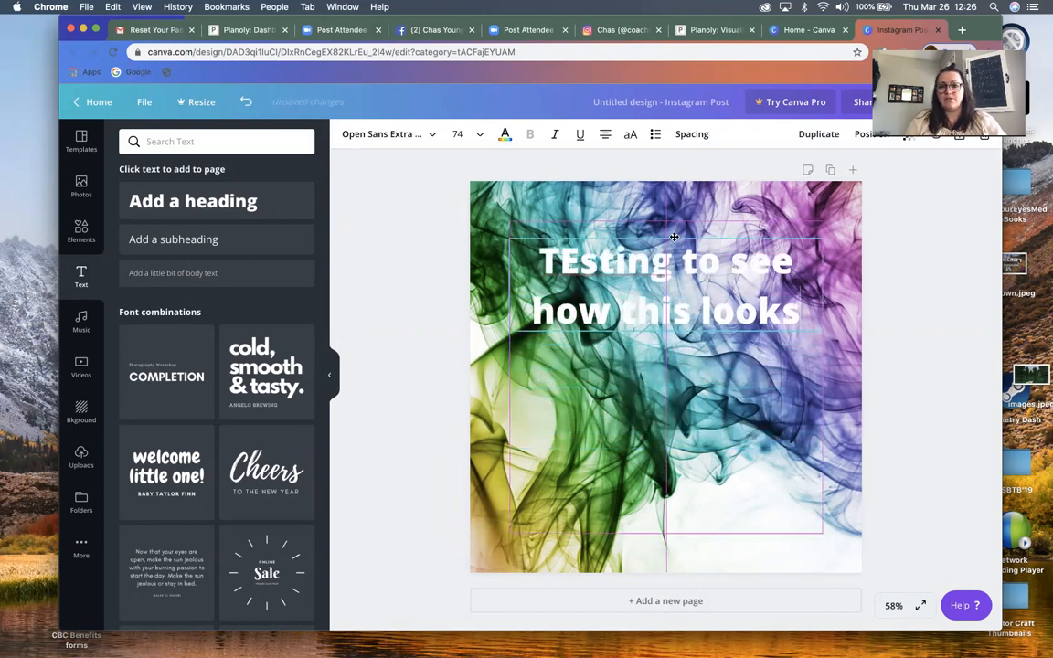
# Recolor the heading, trying black, grays, coral, red, purple, blues and lime before settling on yellow
pyautogui.click(503, 135)
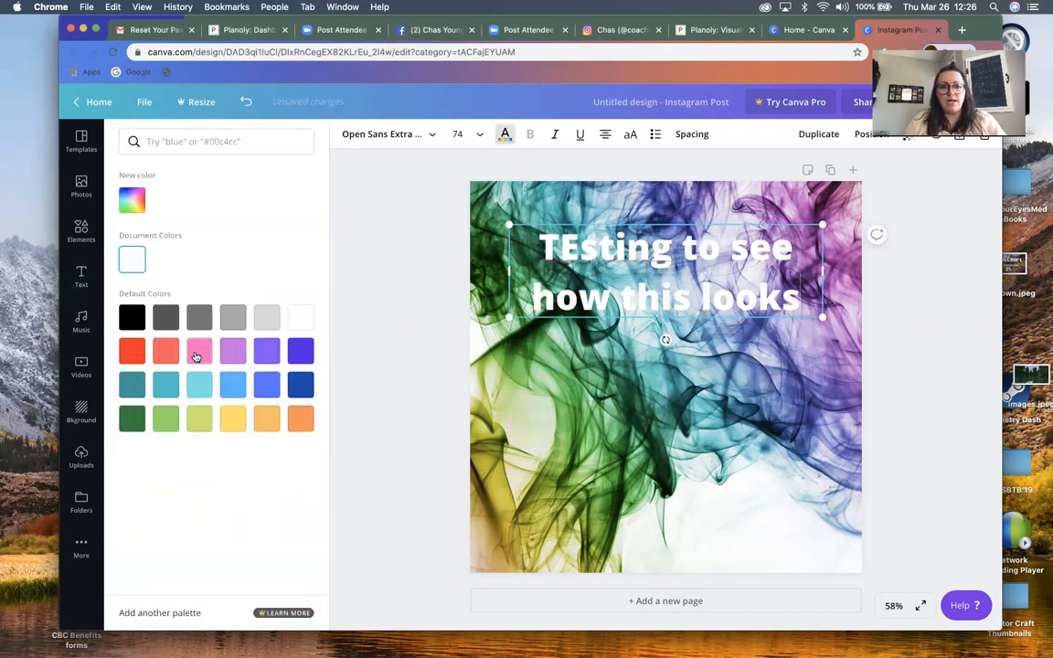
pyautogui.click(132, 319)
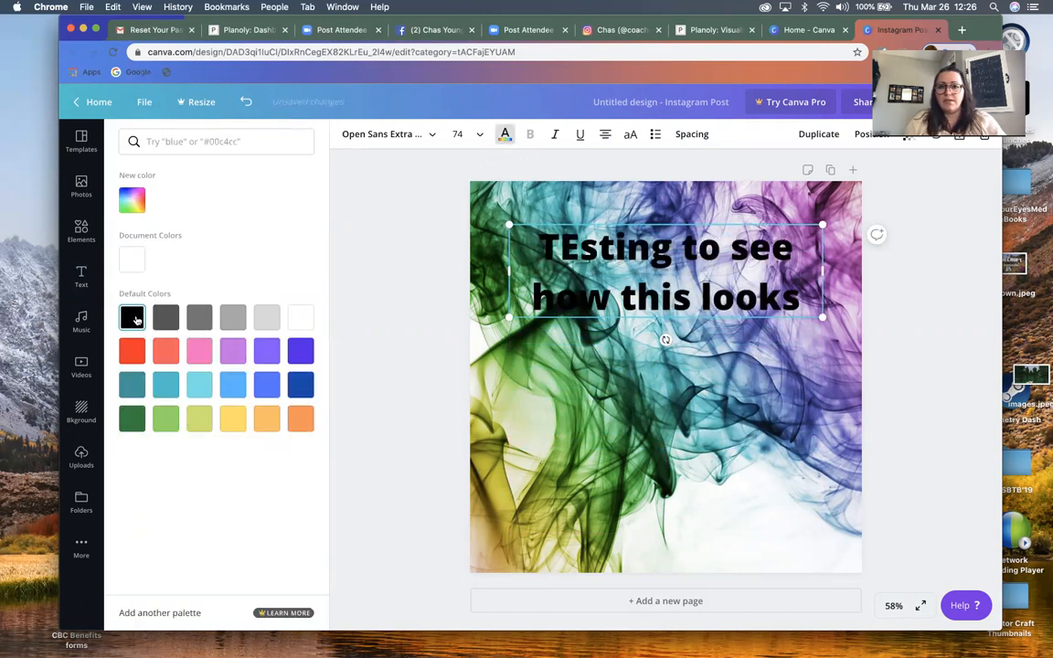
pyautogui.click(166, 318)
pyautogui.click(198, 318)
pyautogui.click(164, 356)
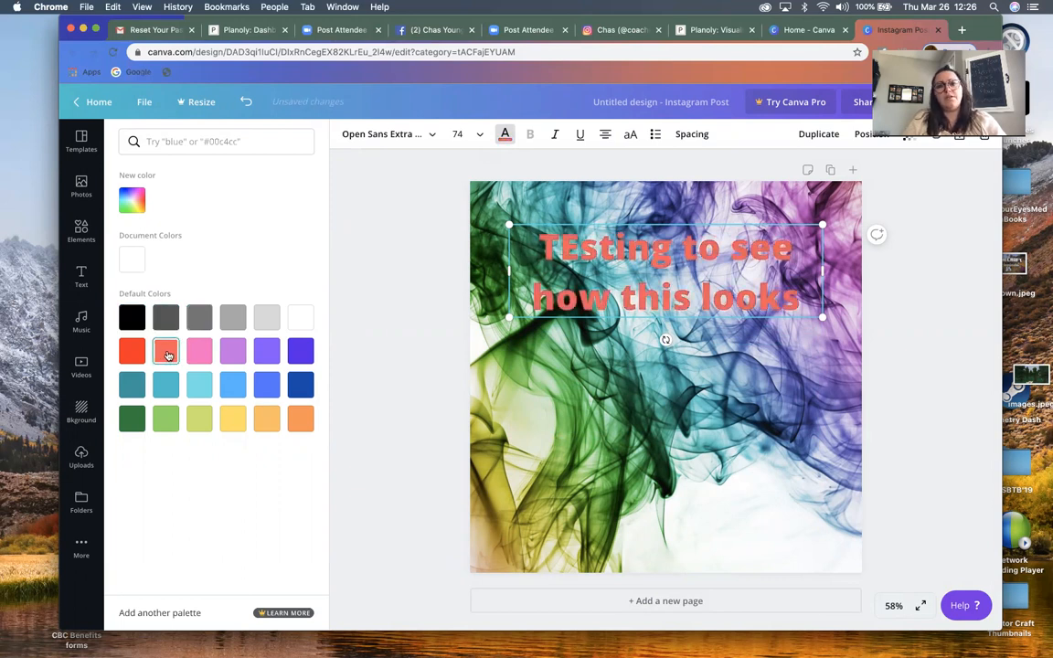
pyautogui.click(137, 354)
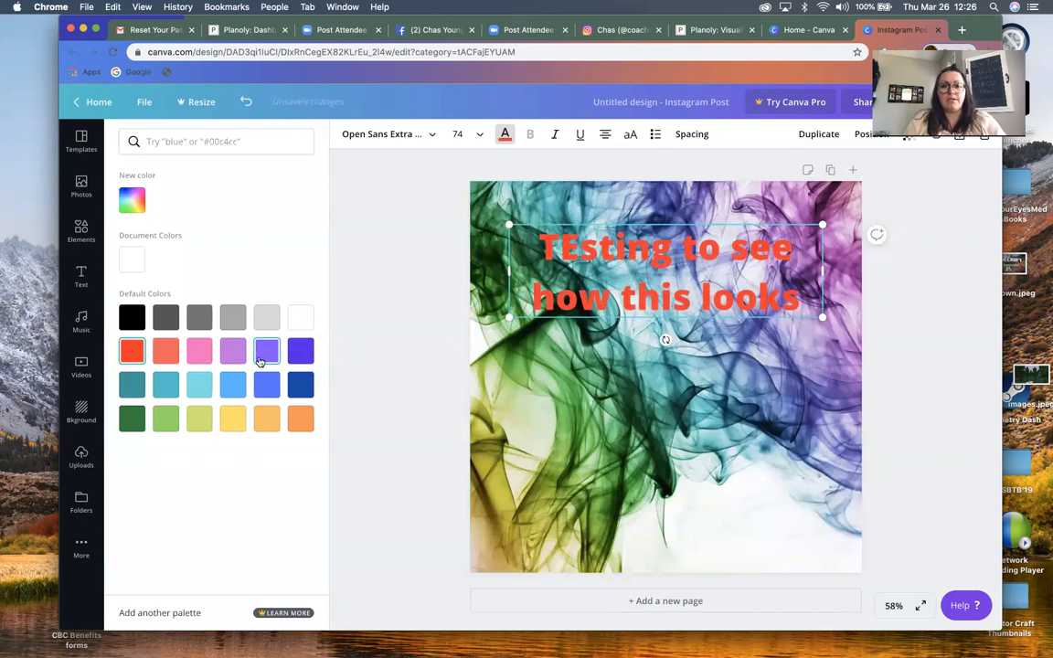
pyautogui.click(261, 359)
pyautogui.click(266, 384)
pyautogui.click(295, 388)
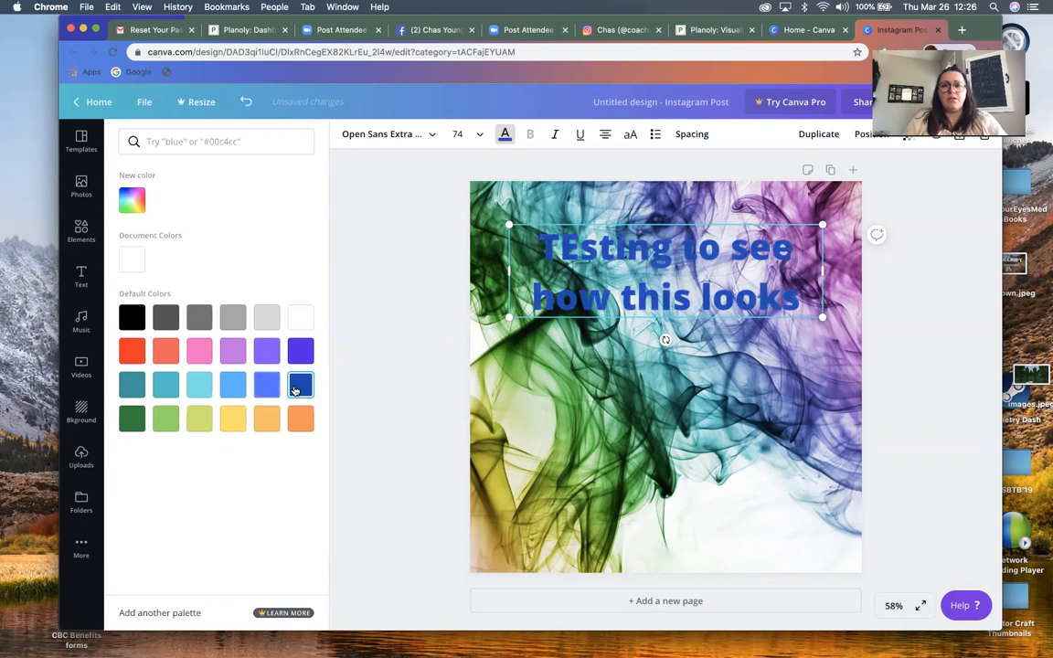
pyautogui.click(201, 419)
pyautogui.click(244, 425)
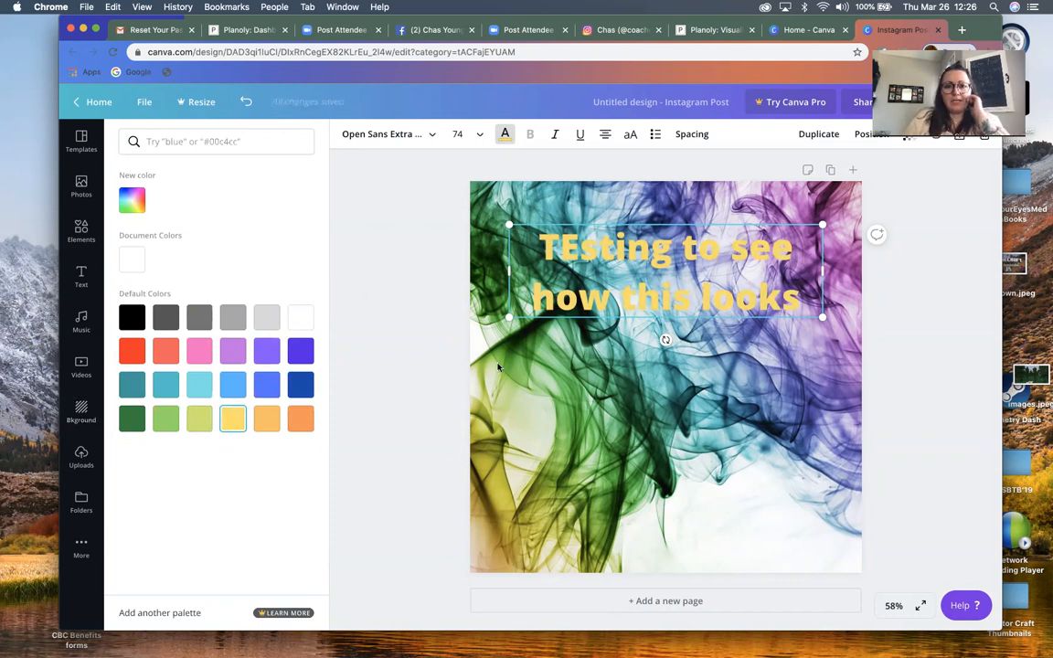
# Set the smoke background's transparency to 46 and look at the heading's transparency setting
pyautogui.click(510, 409)
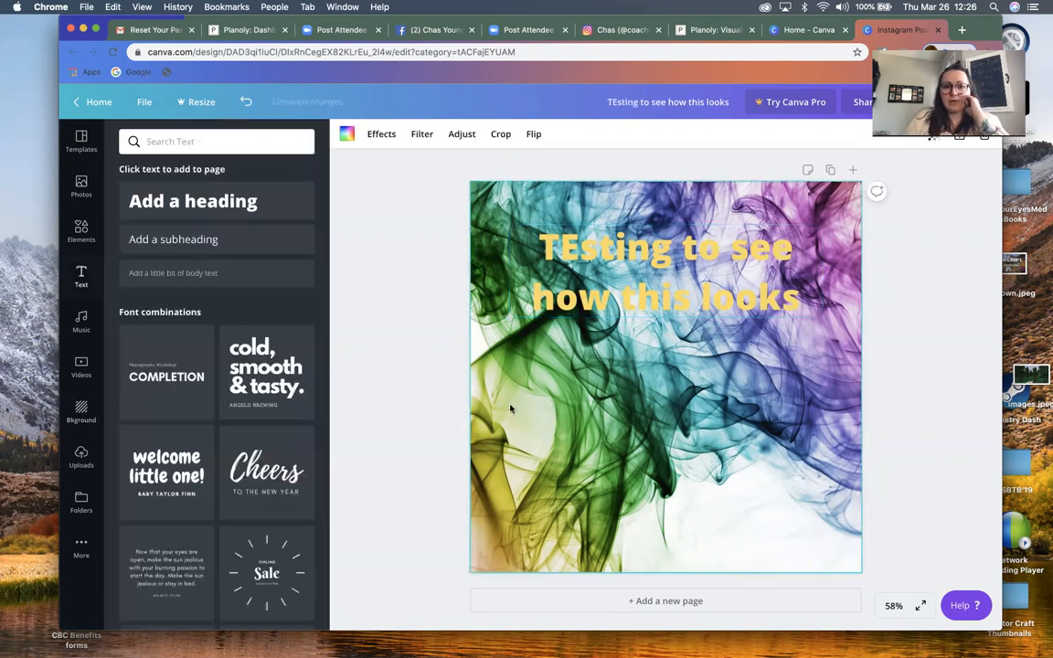
pyautogui.click(935, 138)
pyautogui.moveTo(900, 167); pyautogui.dragTo(854, 168)
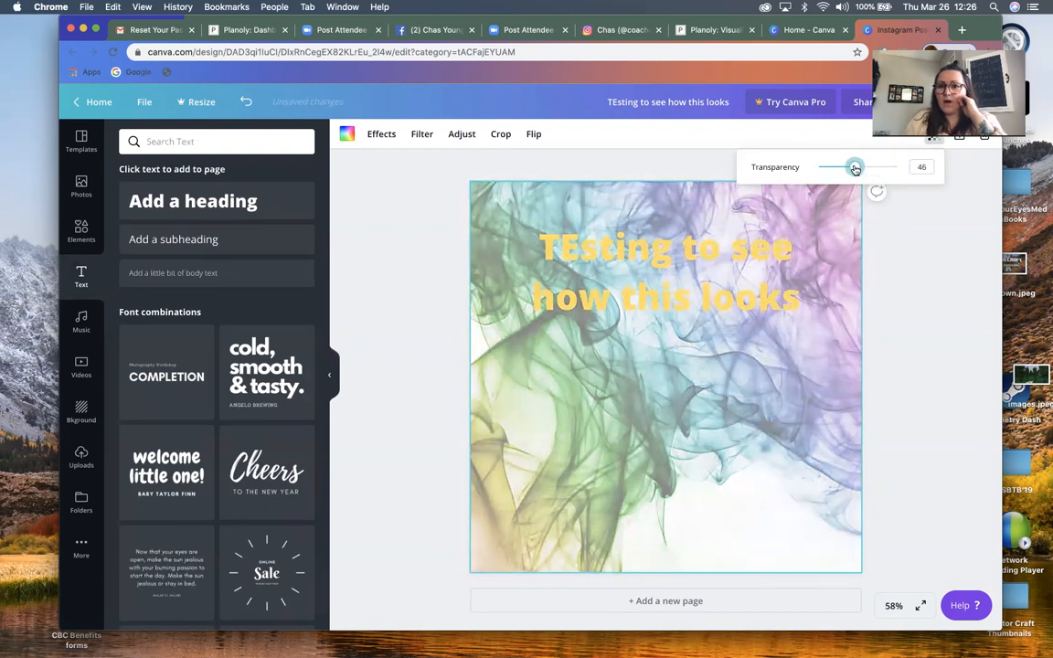
pyautogui.click(703, 279)
pyautogui.click(908, 136)
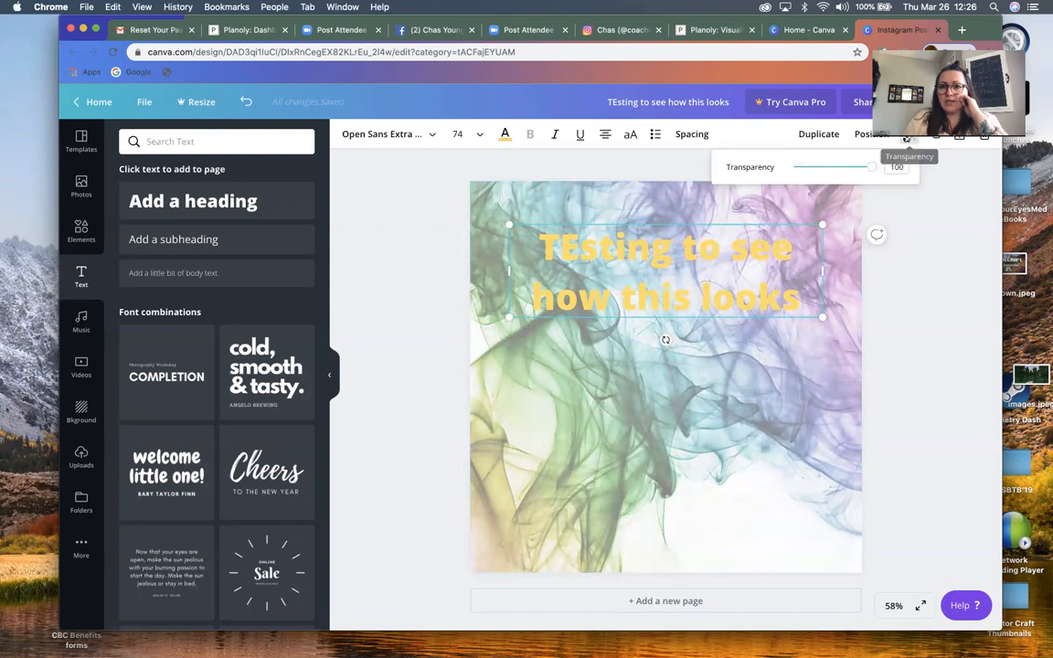
pyautogui.click(414, 337)
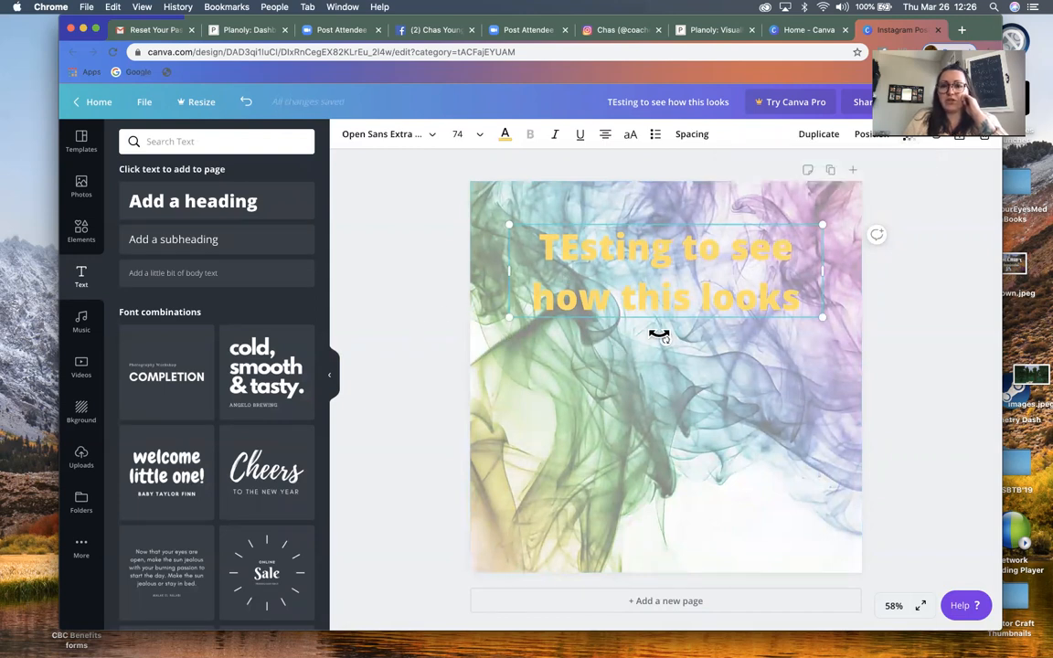
# Undo the transparency change, the heading and the smoke background until the page is blank
pyautogui.click(245, 102)
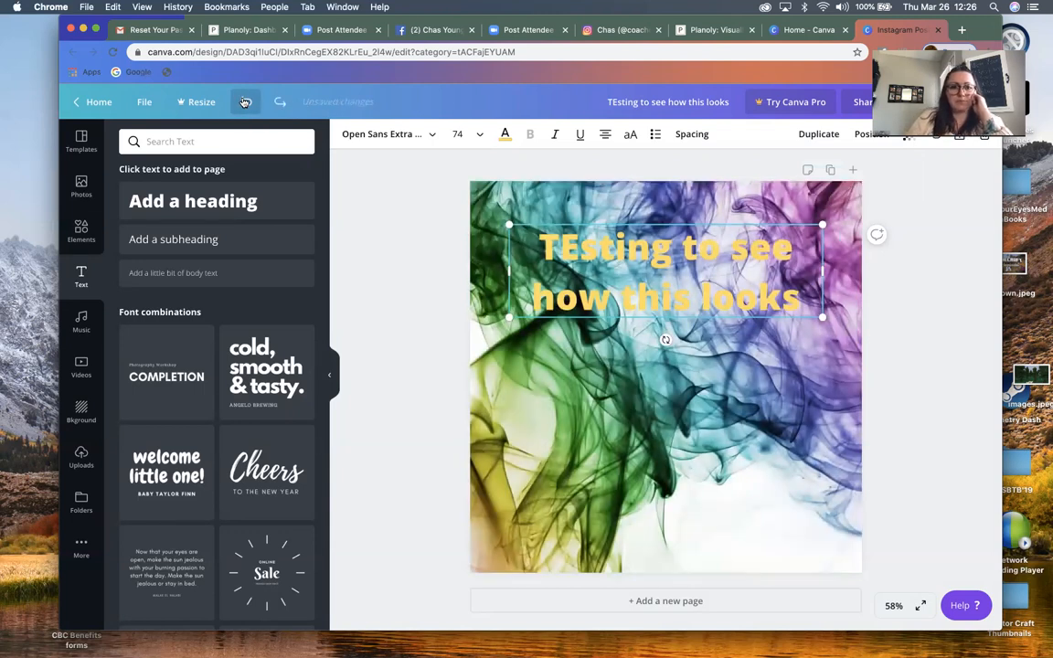
pyautogui.click(245, 101)
pyautogui.click(245, 101)
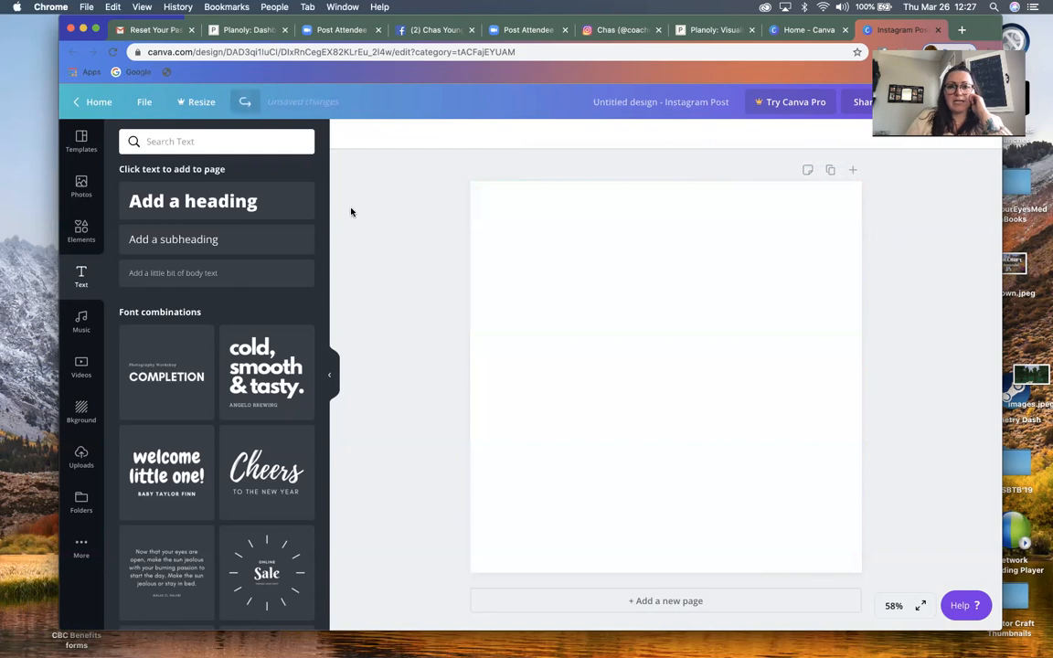
# Browse the uploaded images and place the beach photo with two children in the surf on the page
pyautogui.click(81, 457)
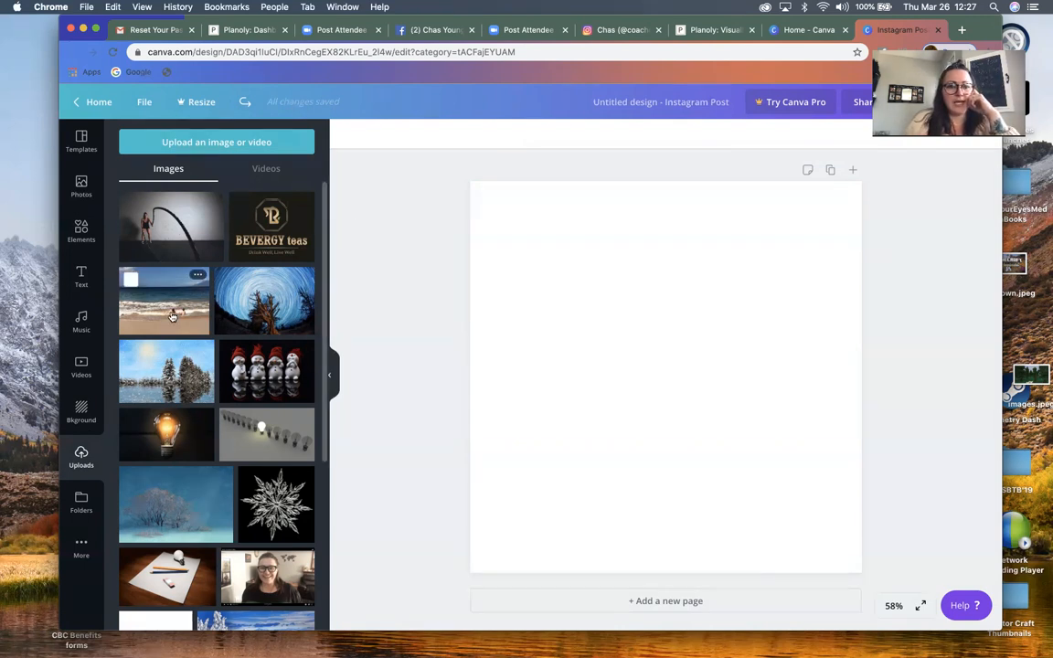
pyautogui.scroll(-4, 174, 474)
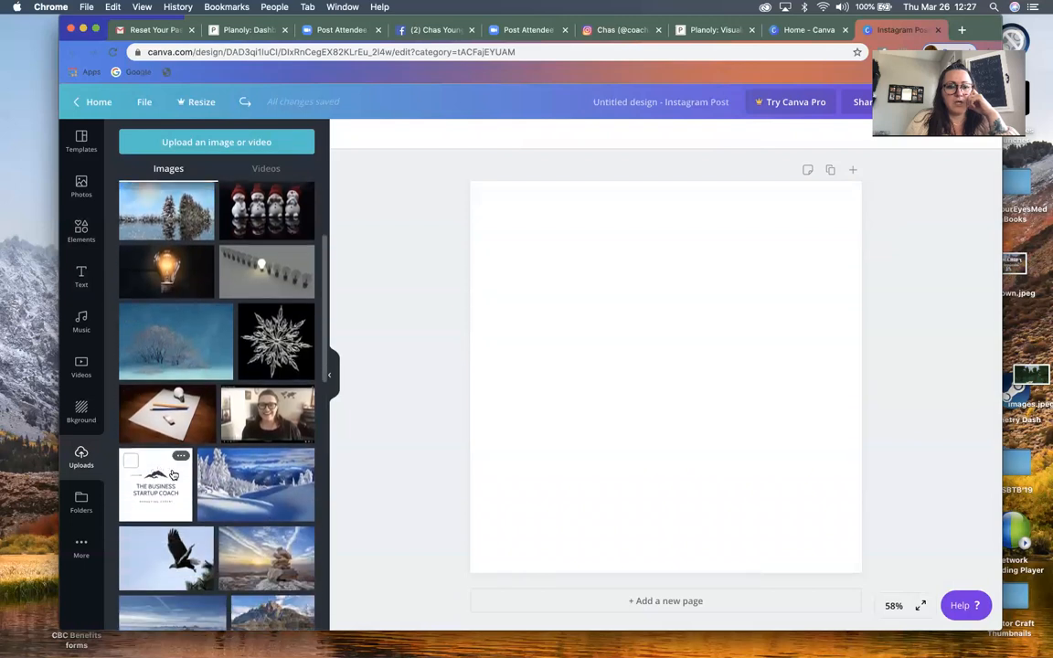
pyautogui.scroll(-3, 174, 474)
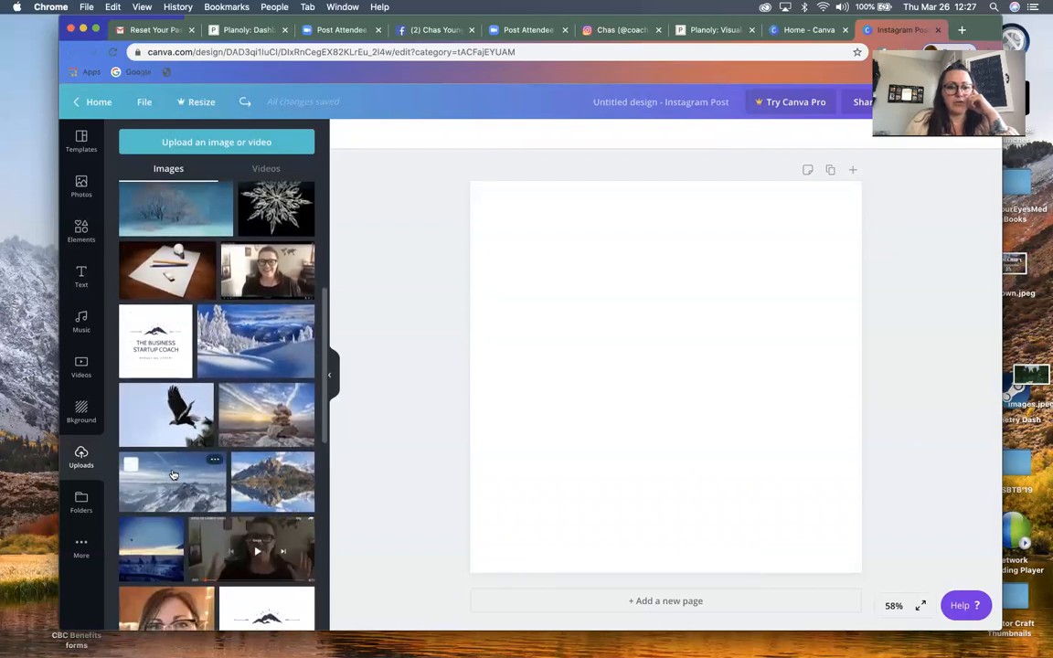
pyautogui.scroll(-4, 173, 474)
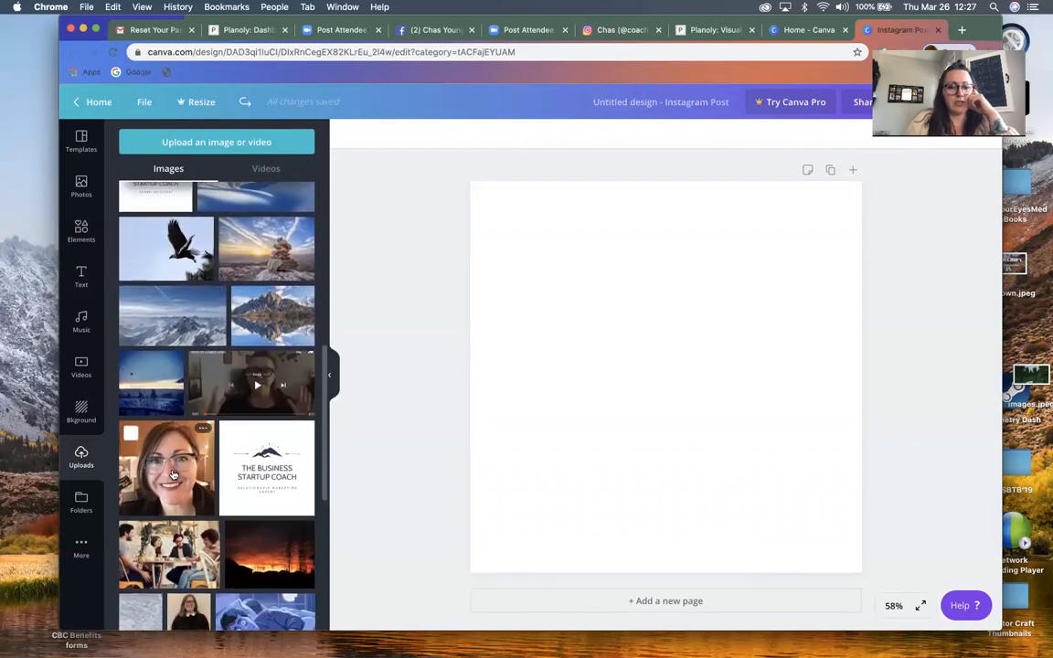
pyautogui.scroll(10, 172, 457)
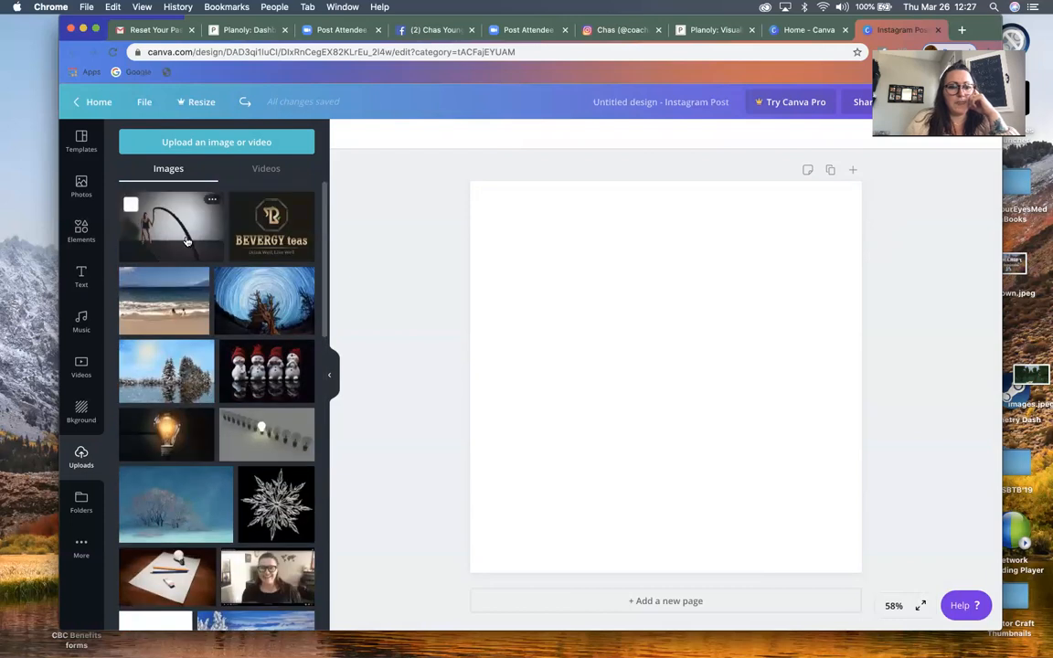
pyautogui.click(163, 300)
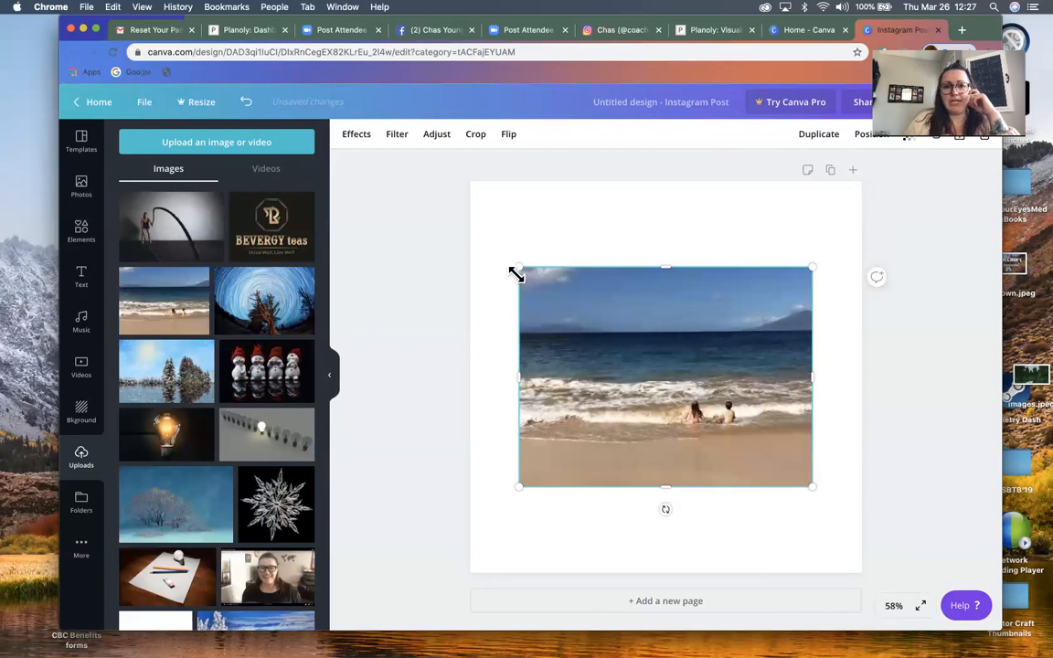
# Enlarge the beach photo from its corners and edges so that it covers the whole page
pyautogui.moveTo(518, 267); pyautogui.dragTo(468, 228)
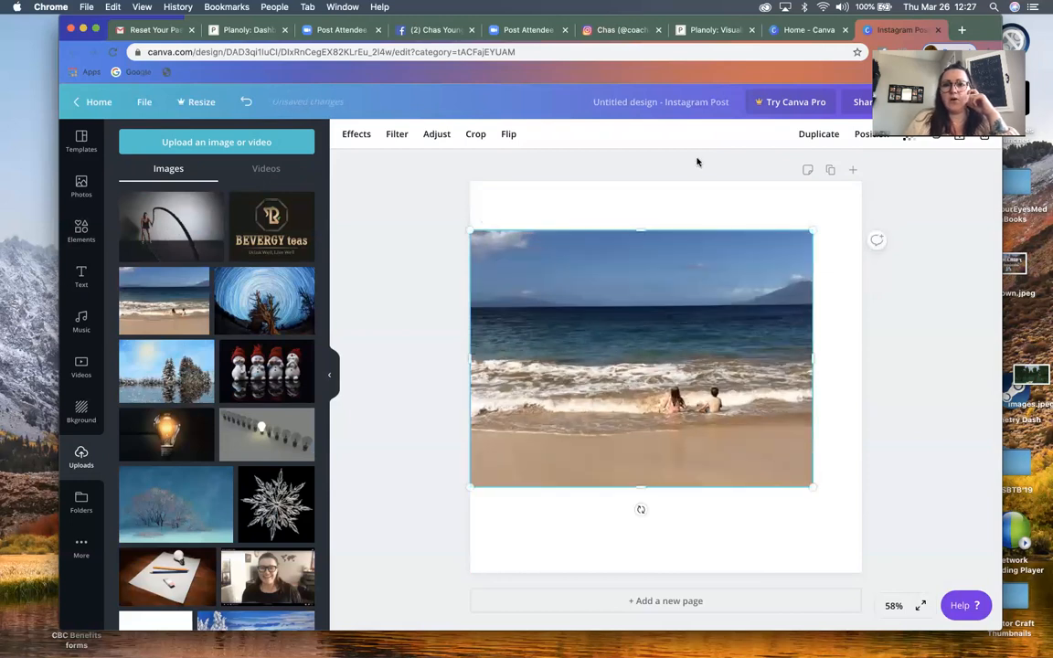
pyautogui.moveTo(811, 229); pyautogui.dragTo(861, 188)
pyautogui.moveTo(665, 188); pyautogui.dragTo(665, 179)
pyautogui.moveTo(668, 486); pyautogui.dragTo(667, 573)
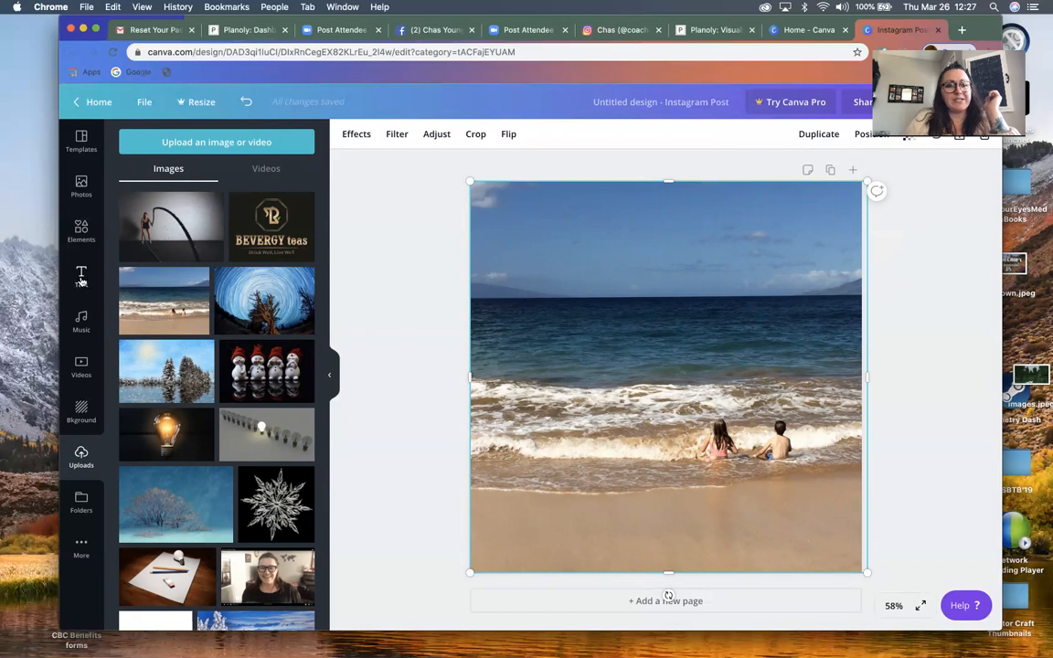
# Add a heading reading "Don't you just dream of beaches?" and move it up over the sky in the beach photo
pyautogui.click(80, 280)
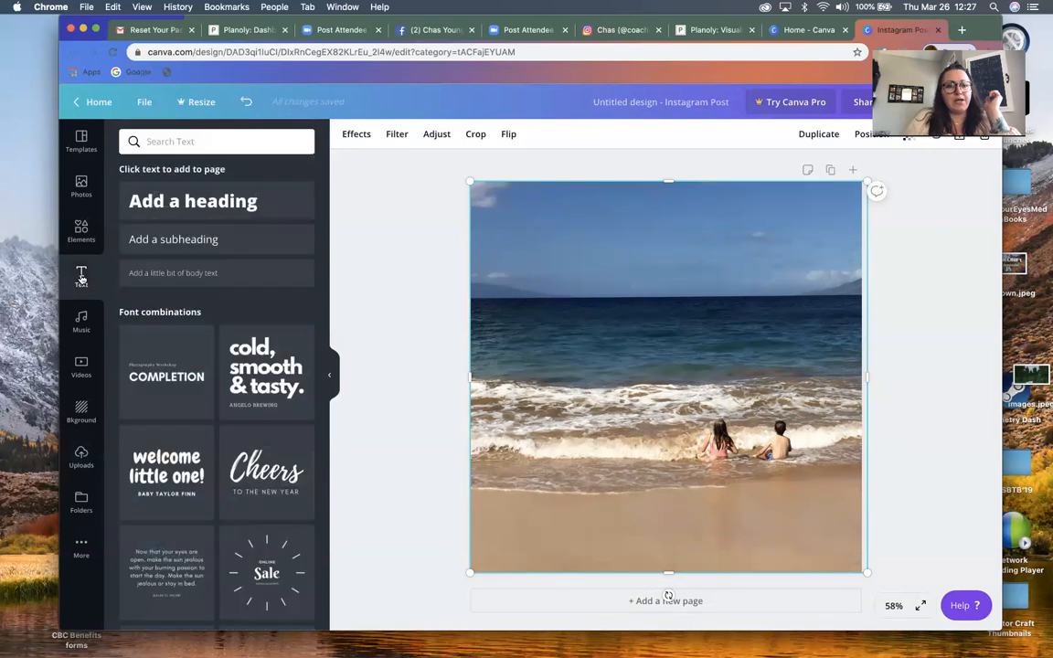
pyautogui.click(194, 201)
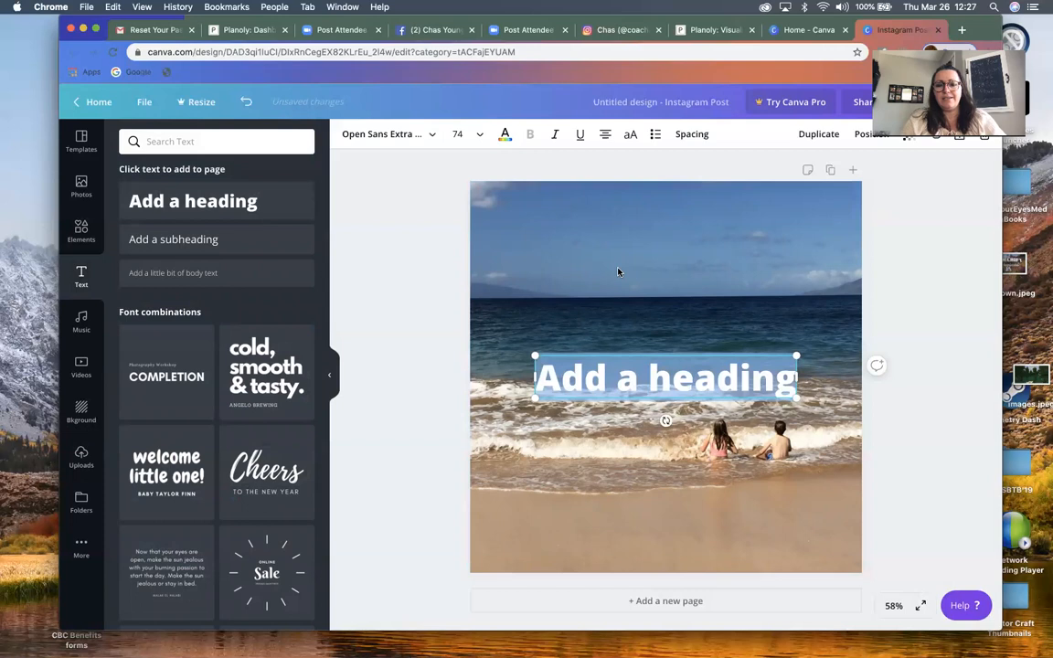
pyautogui.write('1st hi')
pyautogui.press('BackSpace')
pyautogui.press('BackSpace')
pyautogui.press('BackSpace')
pyautogui.press('BackSpace')
pyautogui.press('BackSpace')
pyautogui.press('BackSpace')
pyautogui.write("Don't you")
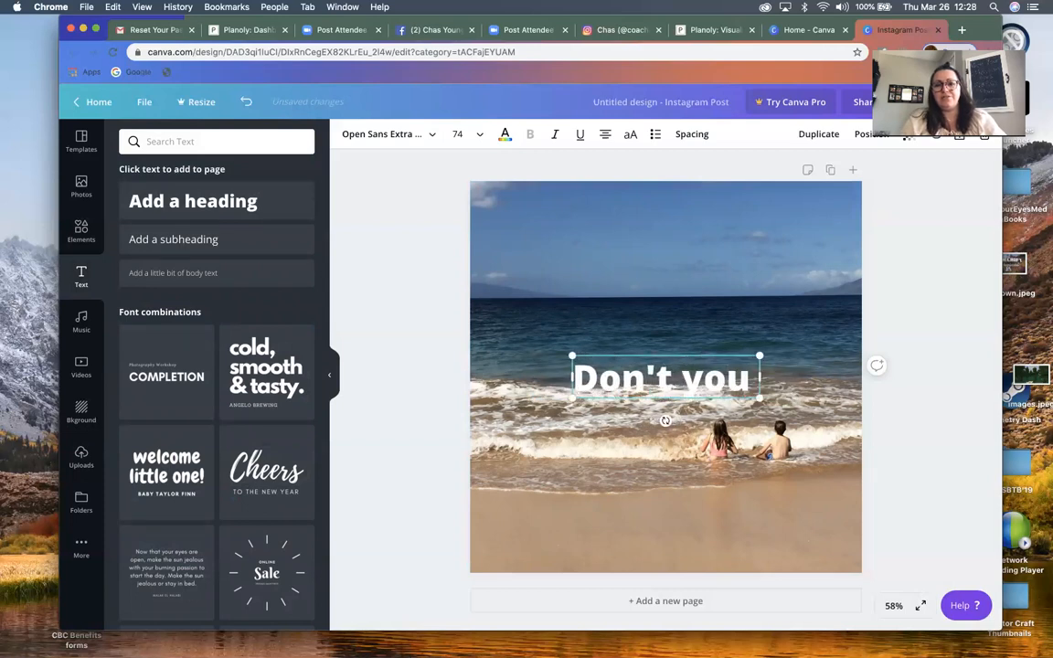
pyautogui.write(' just dream of be')
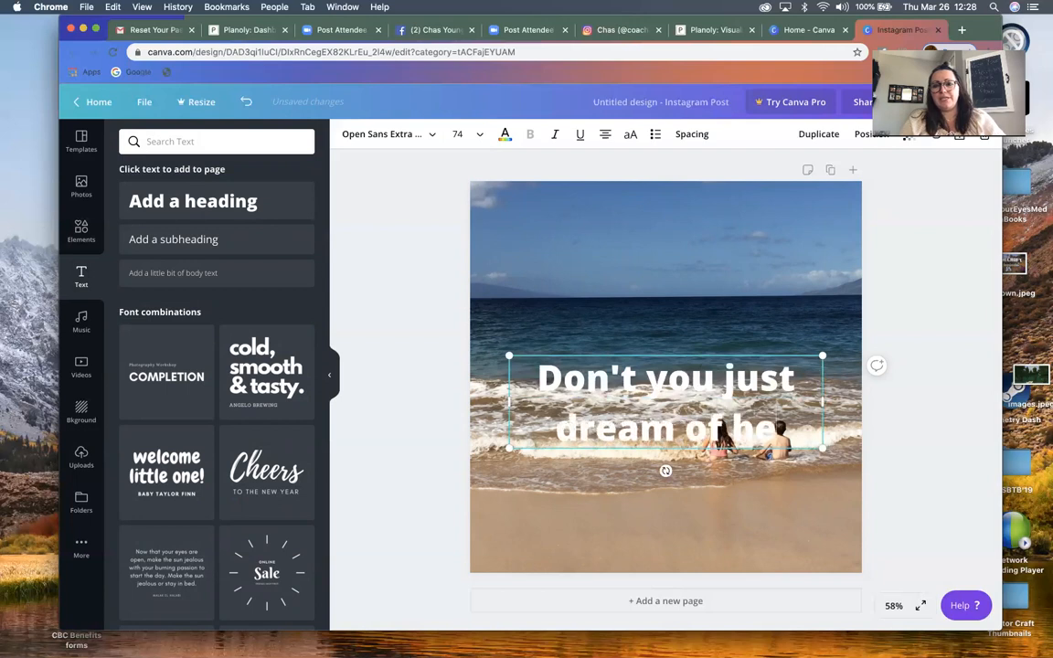
pyautogui.write('aches?')
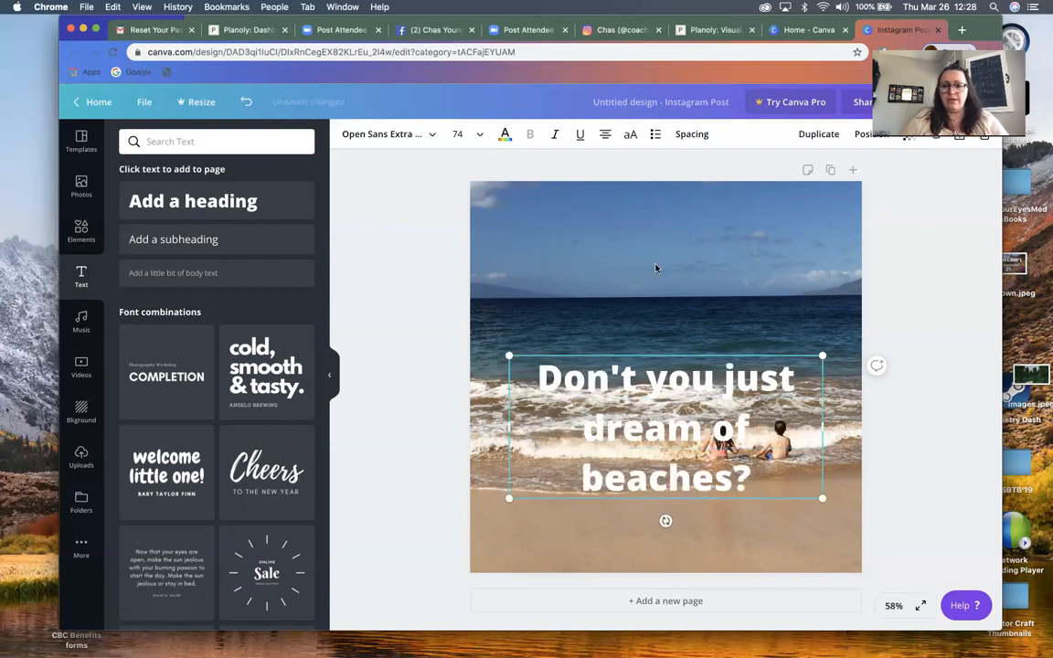
pyautogui.moveTo(668, 354); pyautogui.dragTo(665, 202)
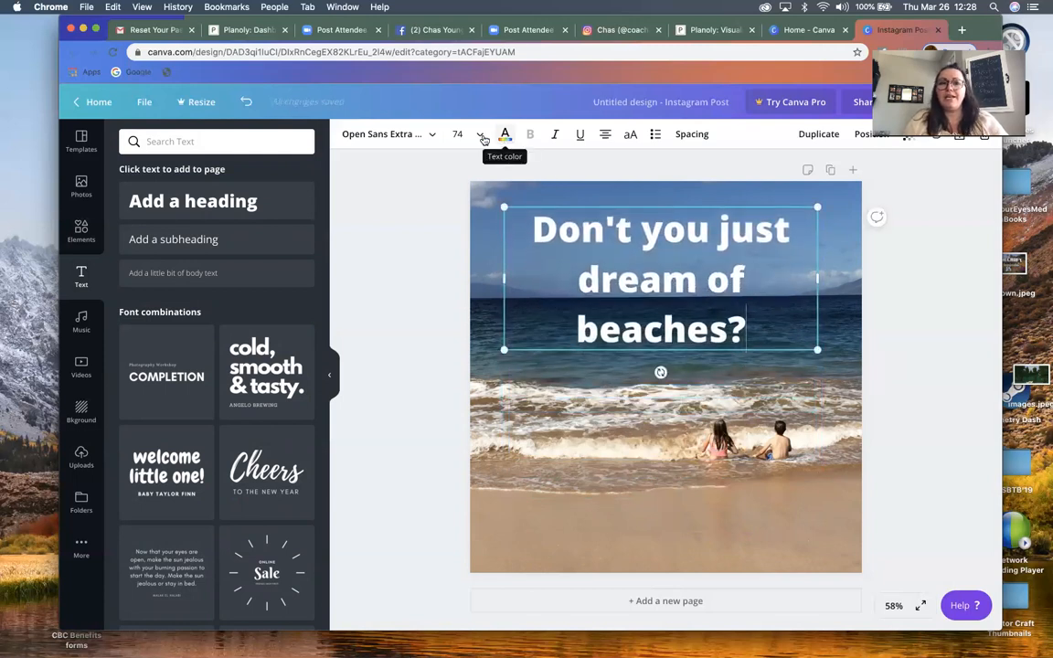
# Try the Abril Fatface font on the heading, then set its font to Adigiana Toybox
pyautogui.click(379, 135)
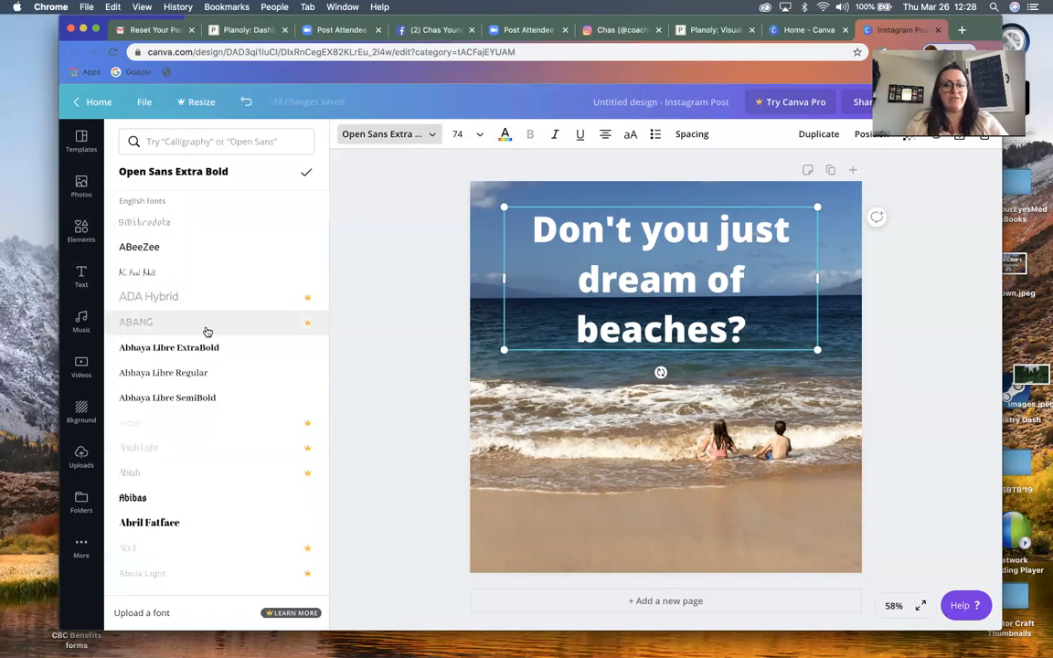
pyautogui.click(161, 520)
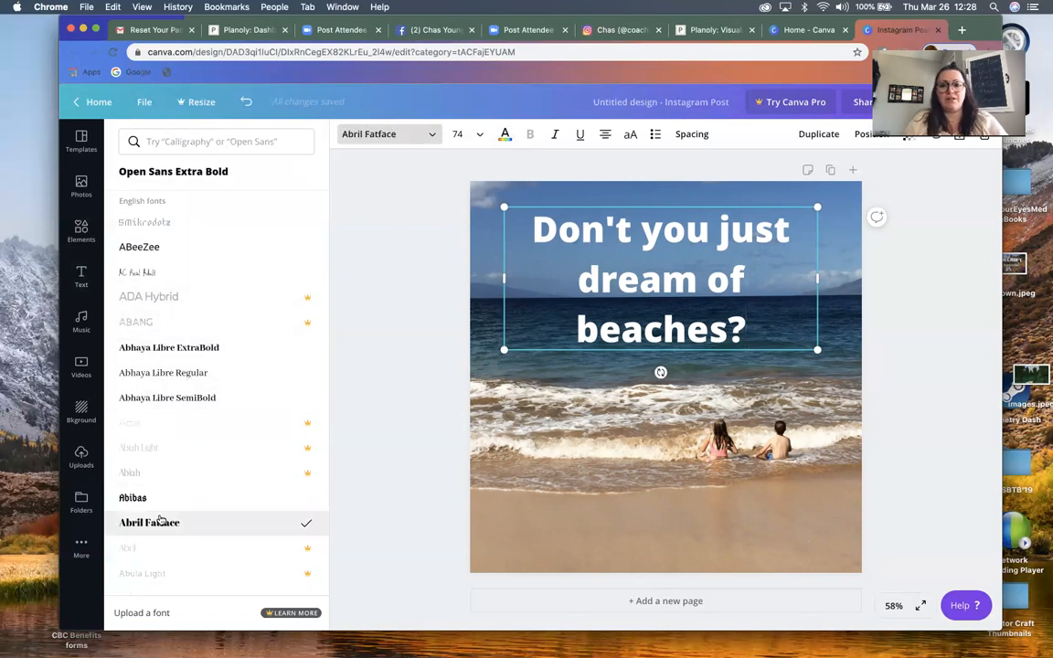
pyautogui.scroll(-10, 168, 498)
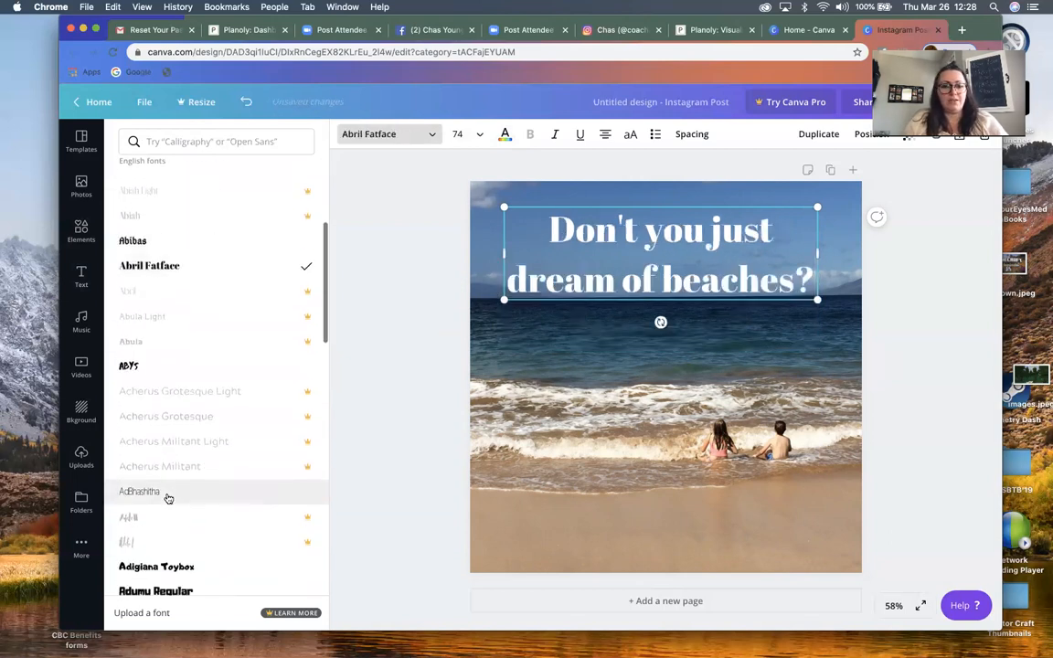
pyautogui.click(179, 405)
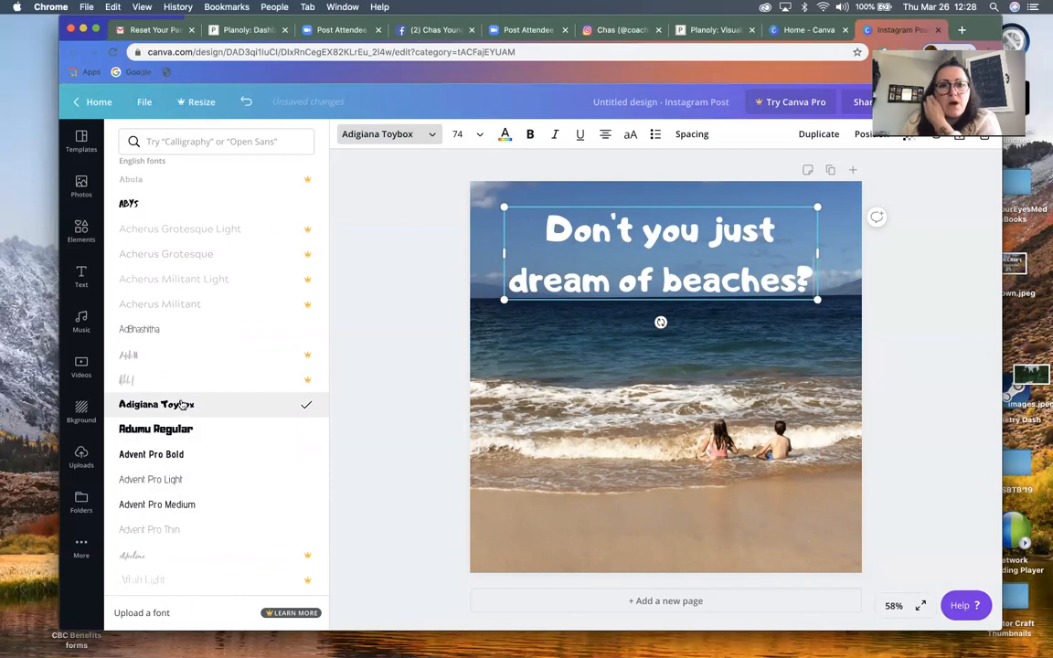
# Try purple and blue shades on the heading text and settle on the default yellow
pyautogui.click(503, 135)
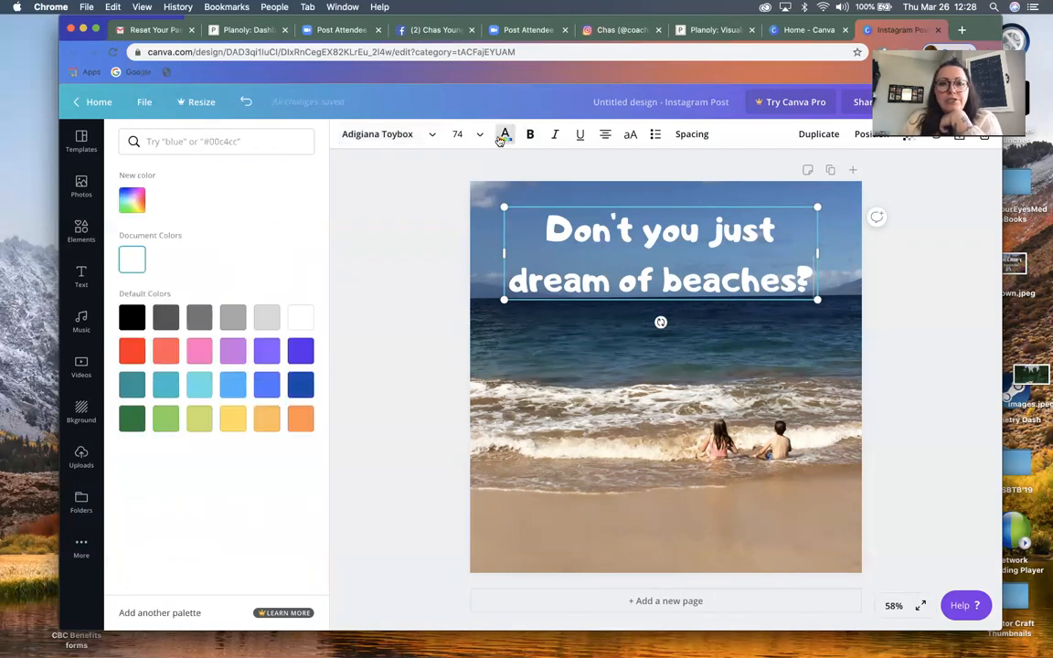
pyautogui.click(300, 351)
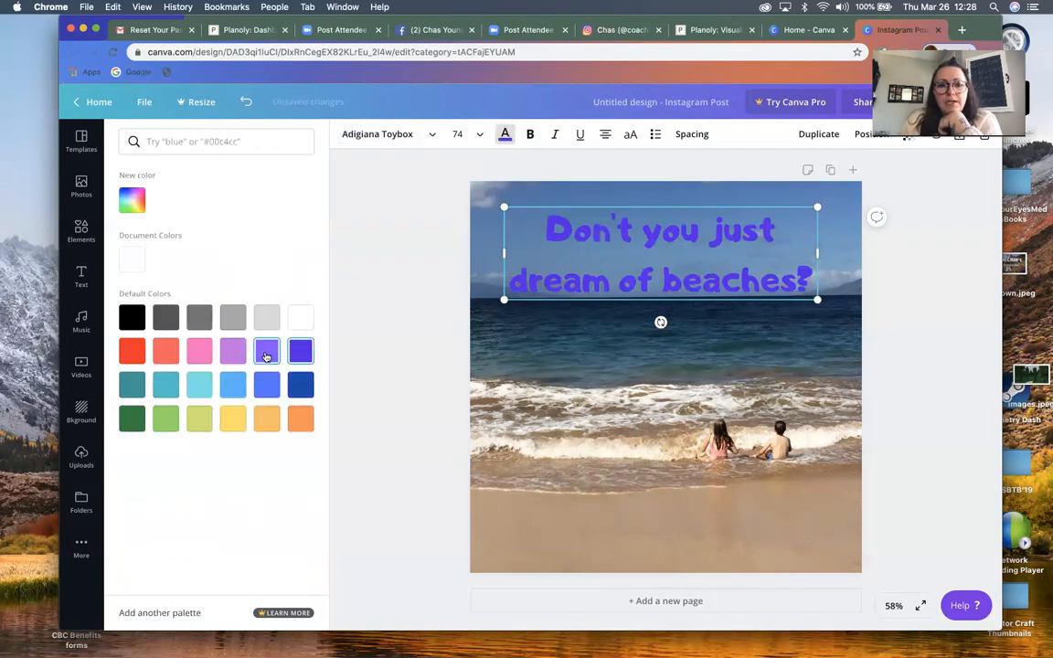
pyautogui.click(266, 354)
pyautogui.click(234, 383)
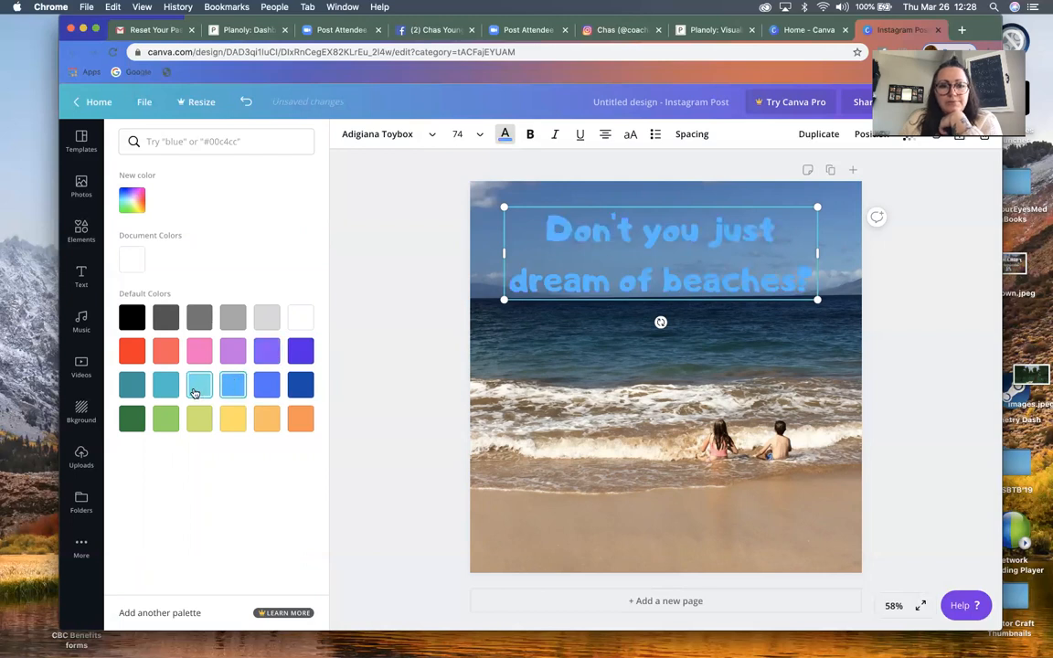
pyautogui.click(195, 392)
pyautogui.click(235, 421)
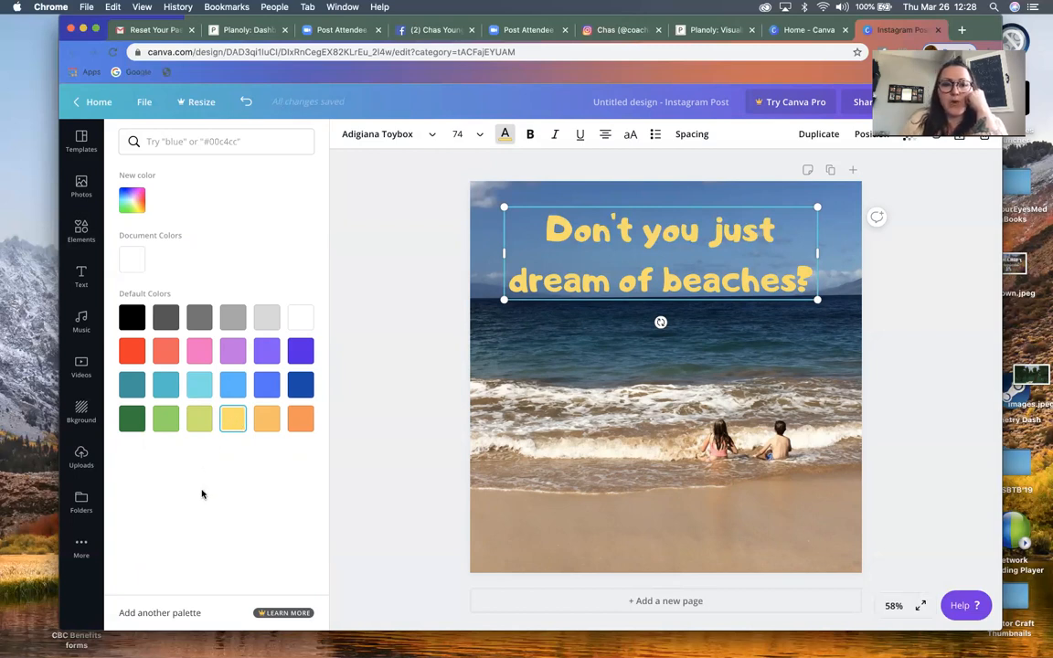
# Rename the design as "beach example", download it as a PNG and dismiss the Canva Pro offer
pyautogui.click(657, 104)
pyautogui.write('beach')
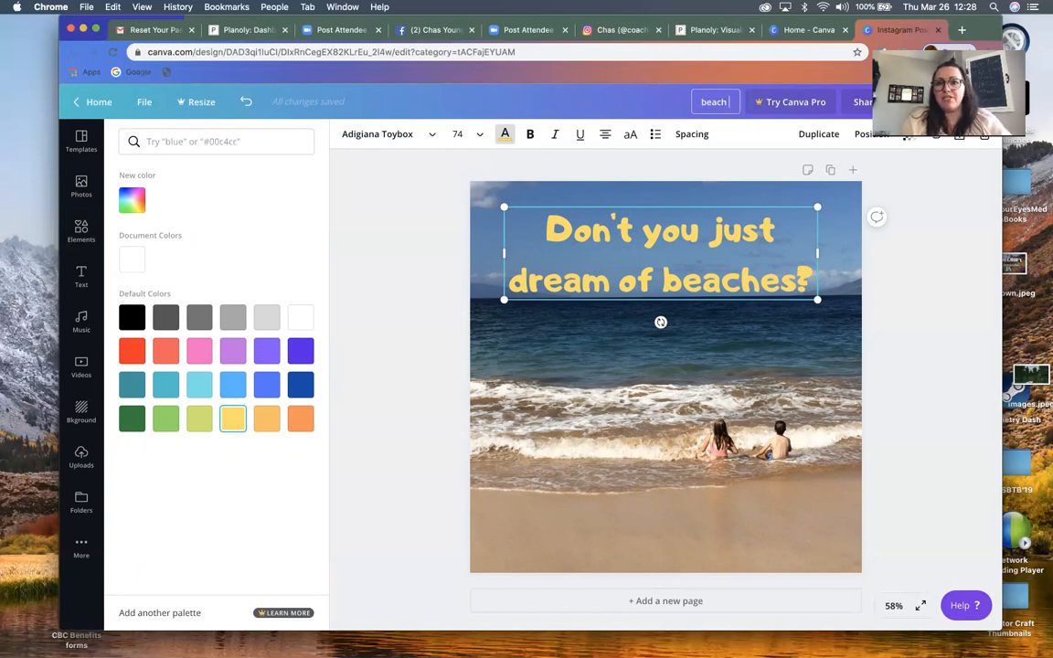
pyautogui.write(' example')
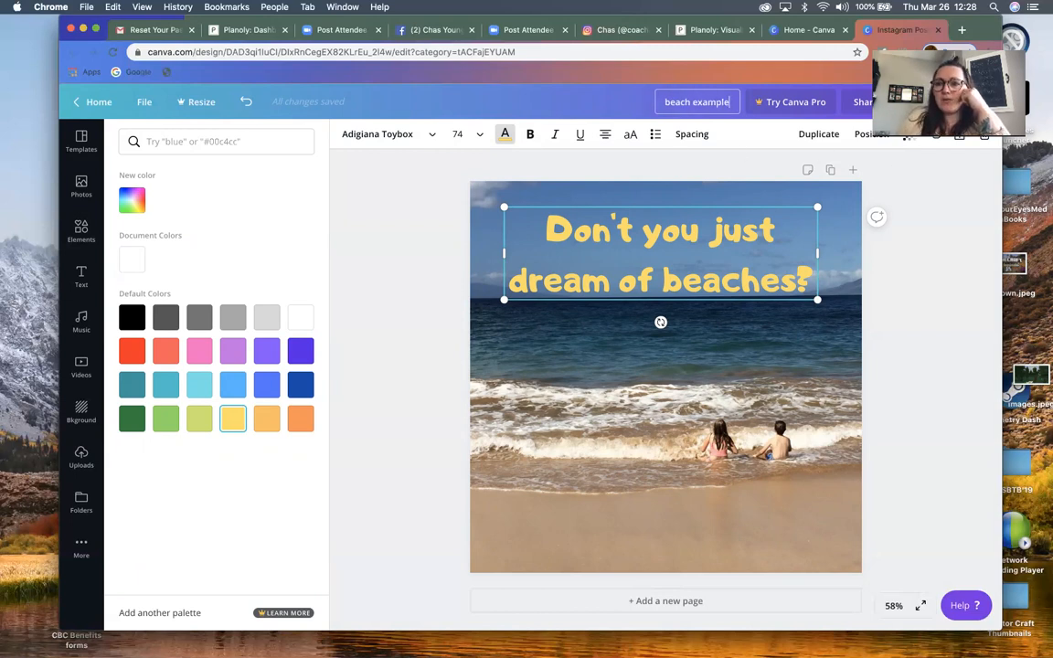
pyautogui.click(921, 102)
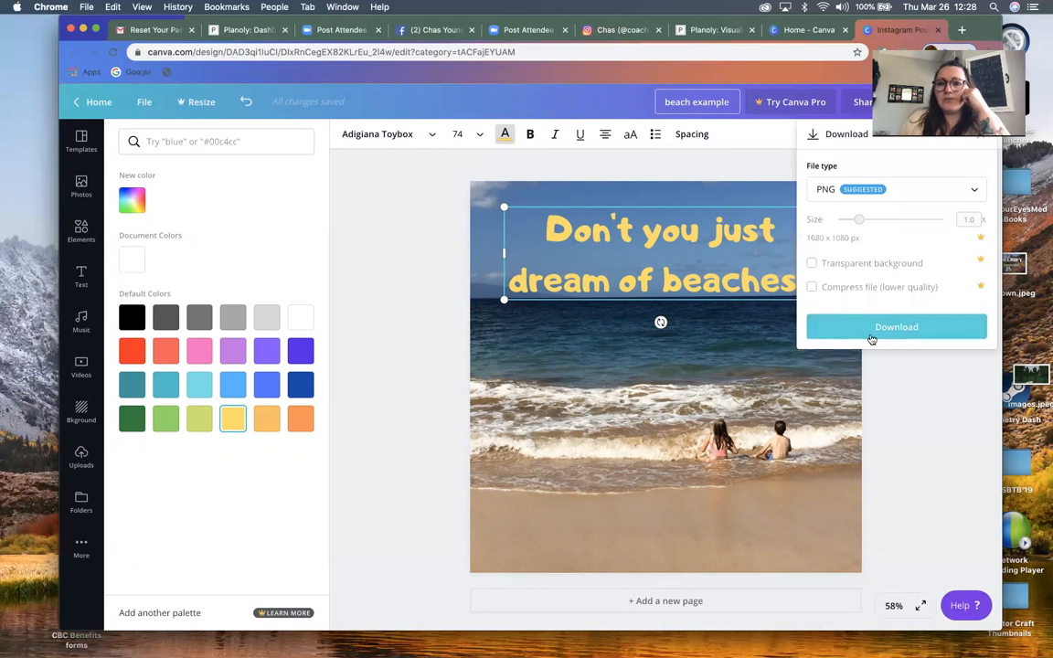
pyautogui.click(872, 330)
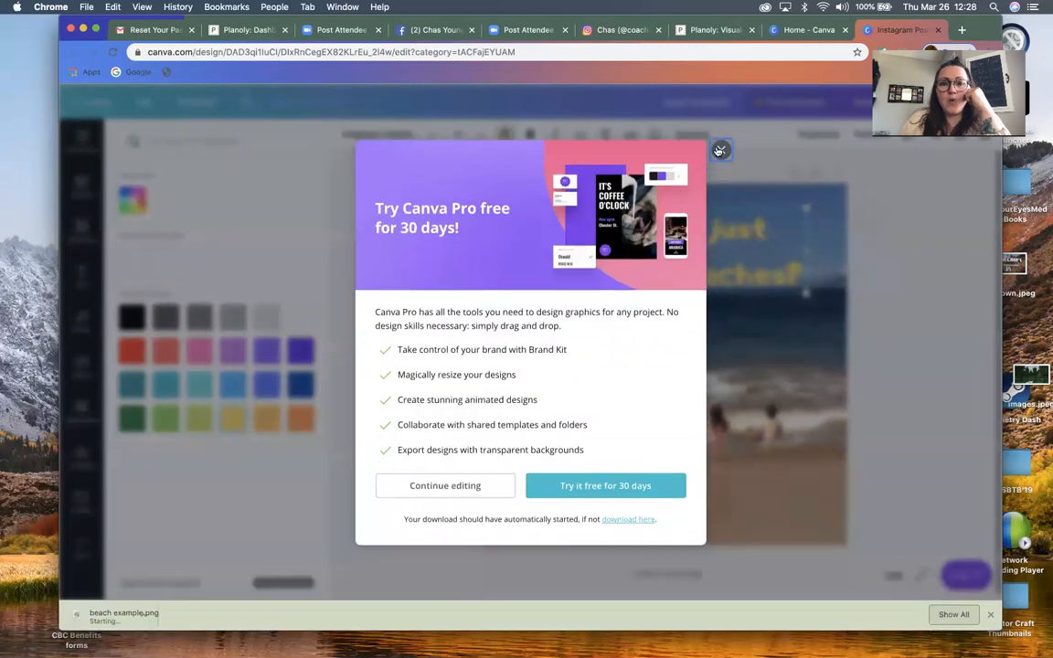
pyautogui.click(720, 151)
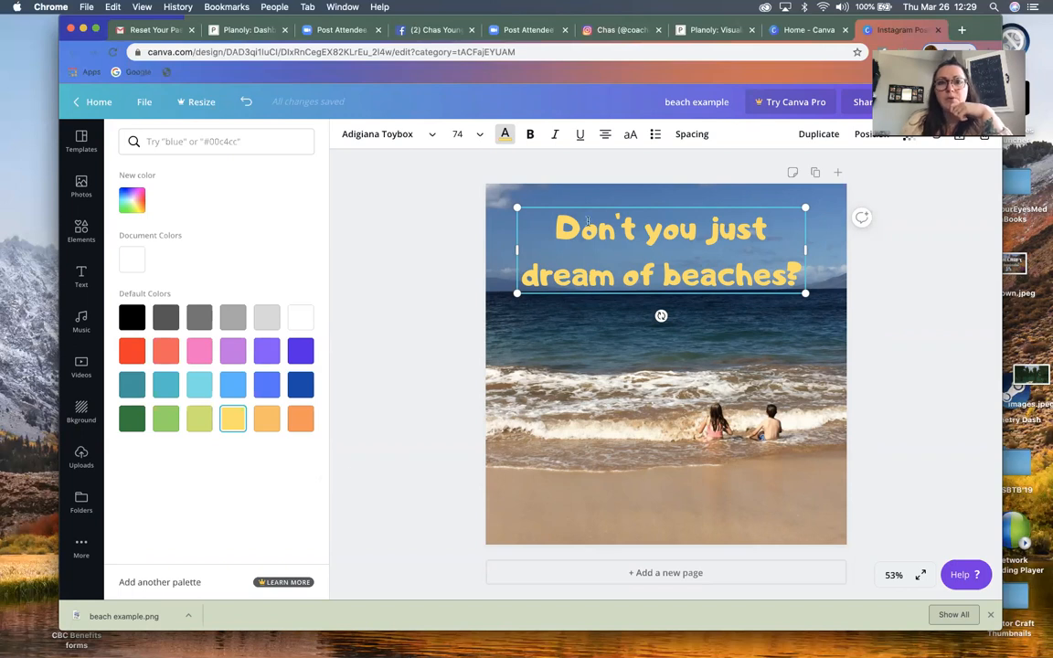
# Switch to the open Instagram profile and look through its grid of published posts
pyautogui.click(640, 35)
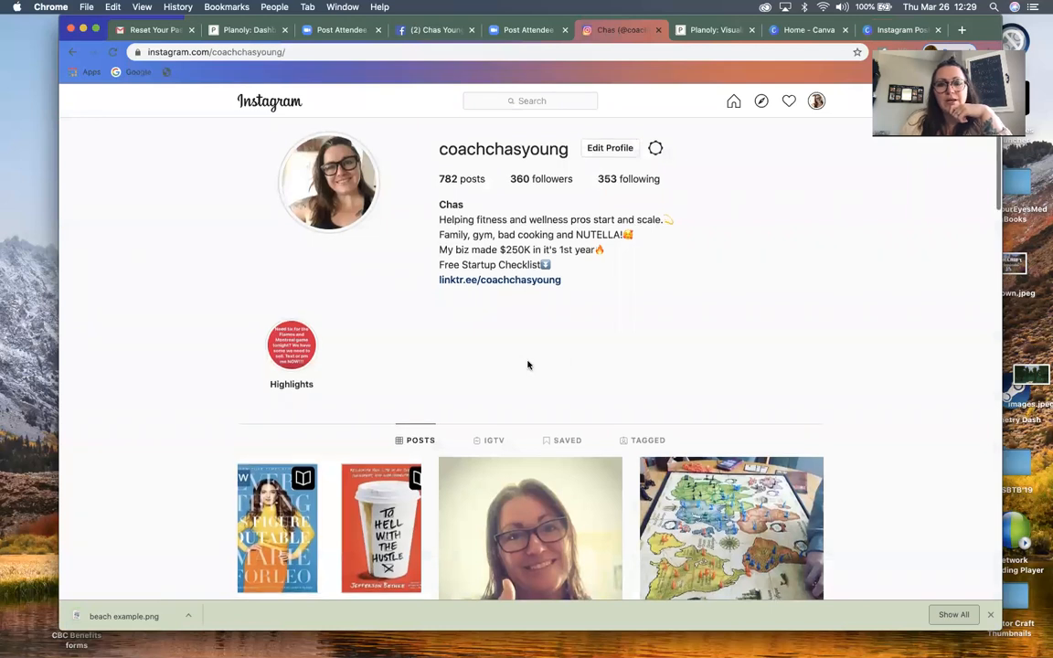
pyautogui.scroll(-1, 527, 364)
pyautogui.scroll(-5, 631, 315)
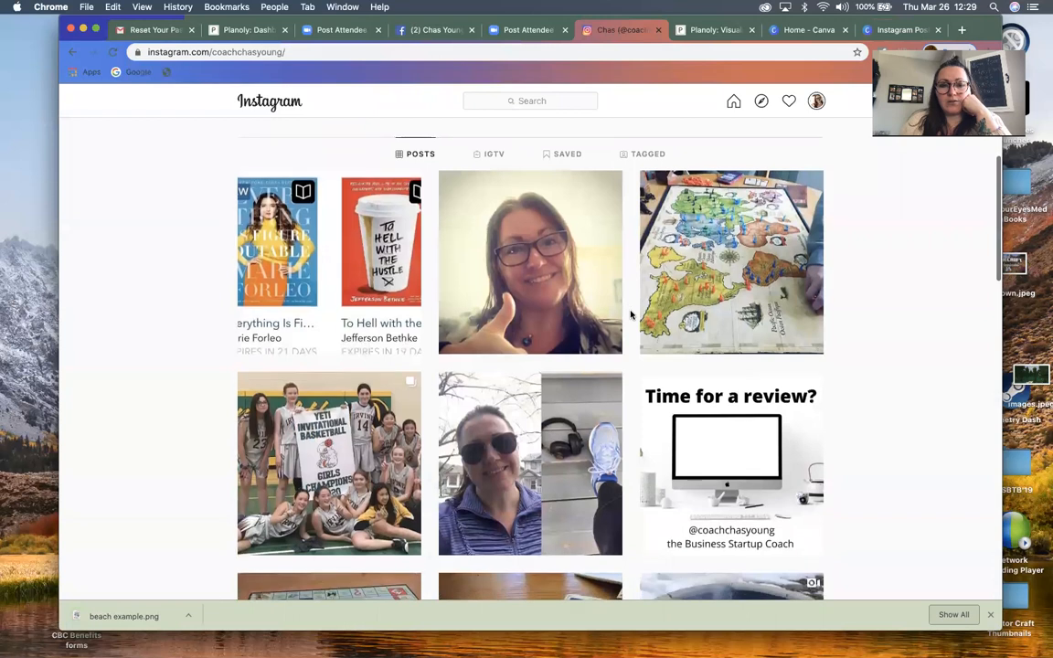
pyautogui.scroll(-8, 630, 315)
pyautogui.scroll(15, 631, 315)
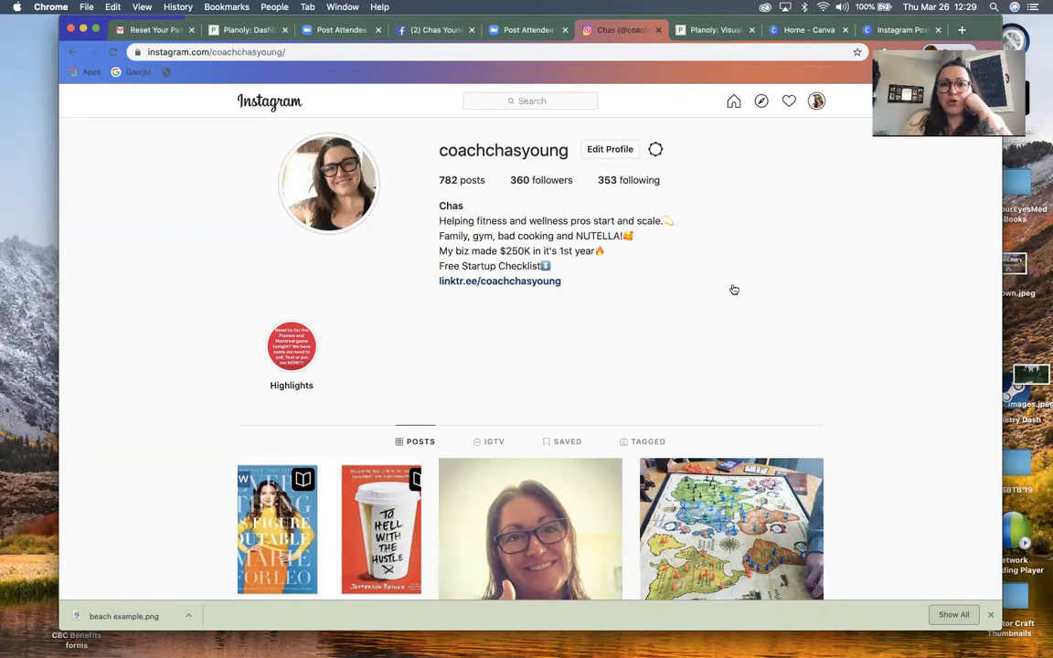
# Switch to Planoly and log in with the account's e-mail address and password
pyautogui.click(704, 31)
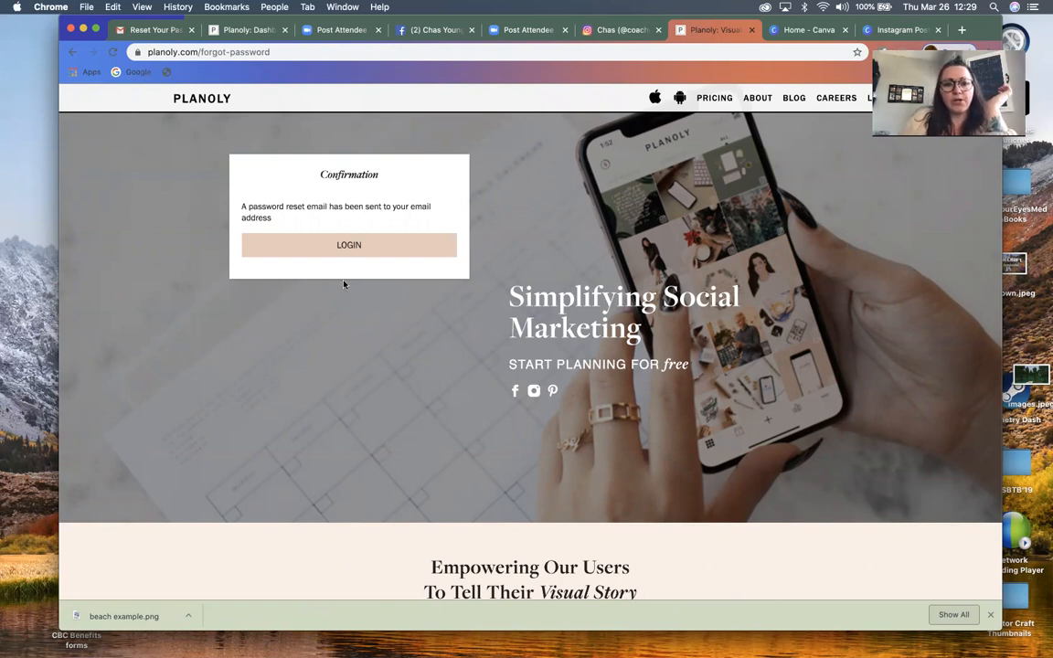
pyautogui.click(350, 246)
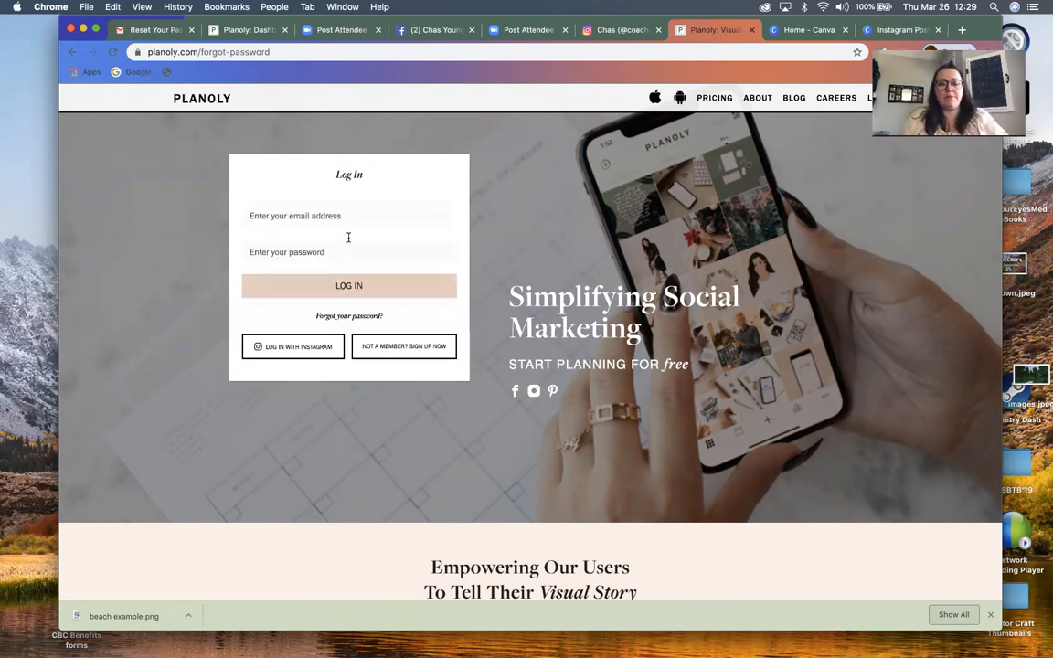
pyautogui.click(341, 215)
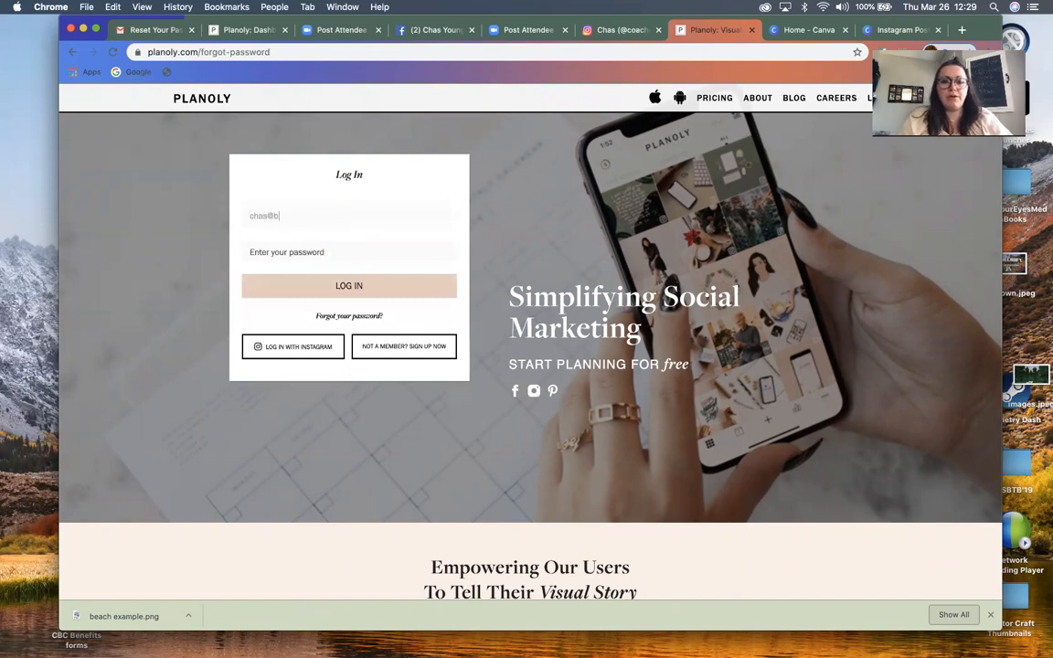
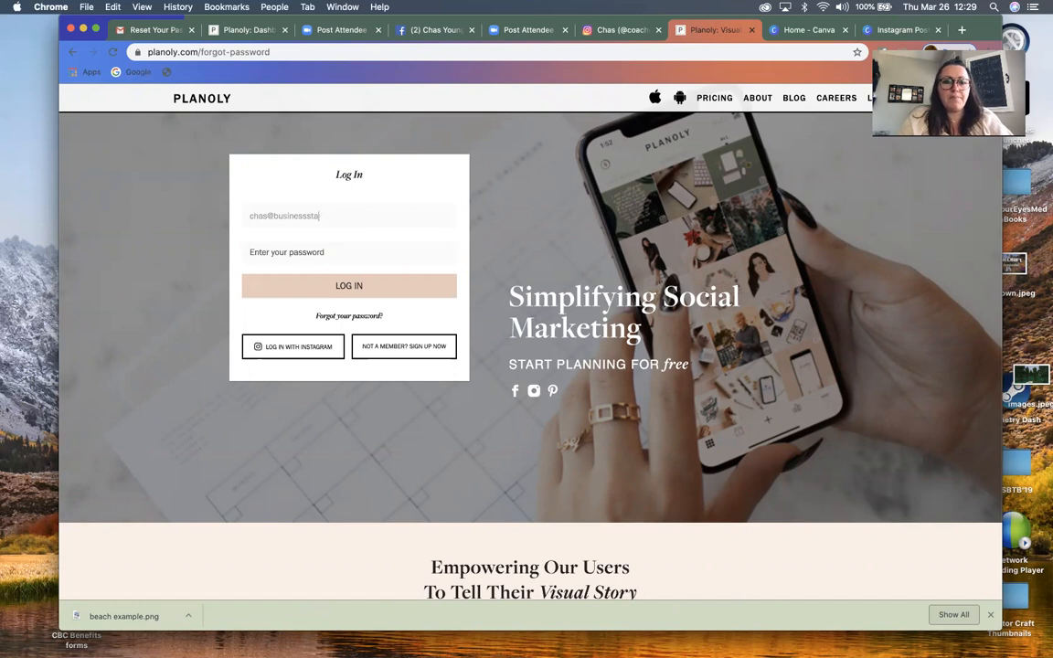
pyautogui.write('•••••••••')
pyautogui.press('Return')
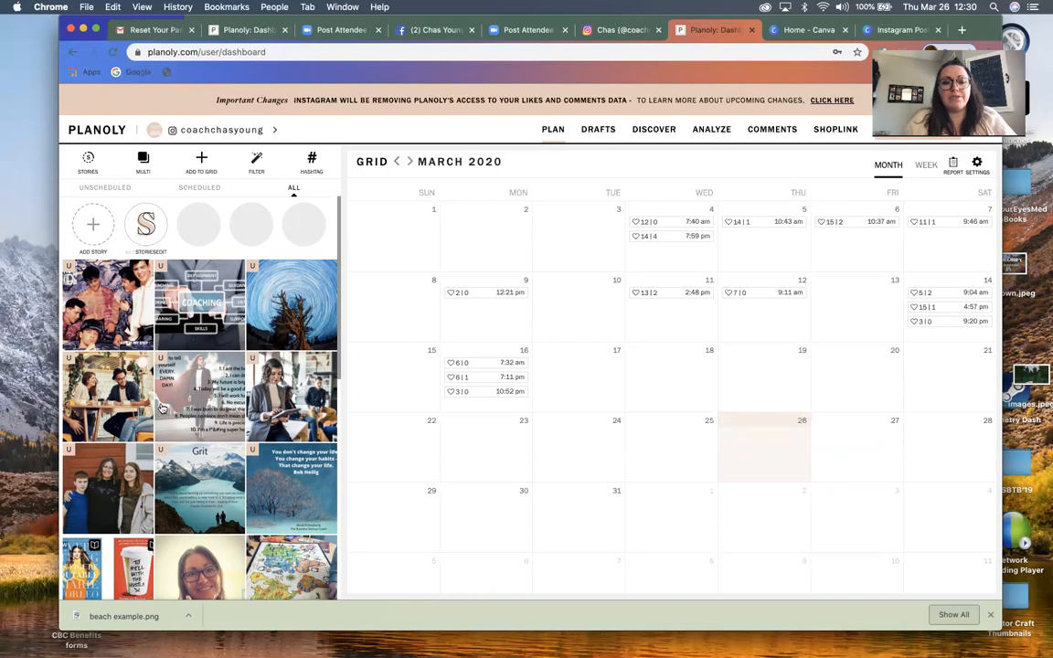
# Upload "Untitled design (1).png" from the computer's Downloads folder to the Planoly grid
pyautogui.scroll(-7, 253, 383)
pyautogui.scroll(-3, 252, 405)
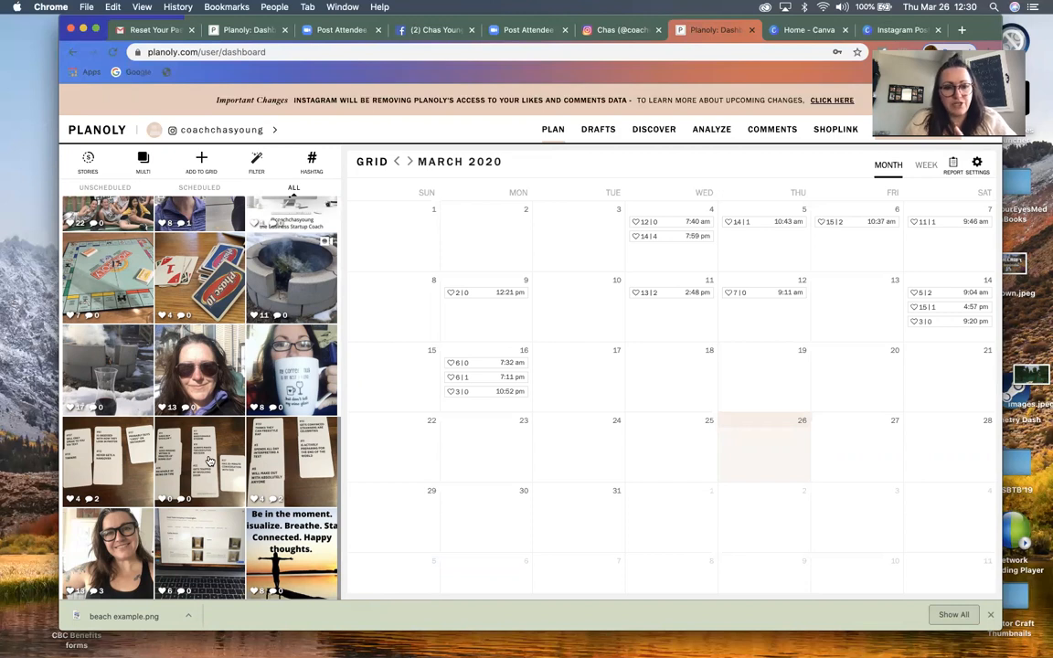
pyautogui.scroll(15, 220, 465)
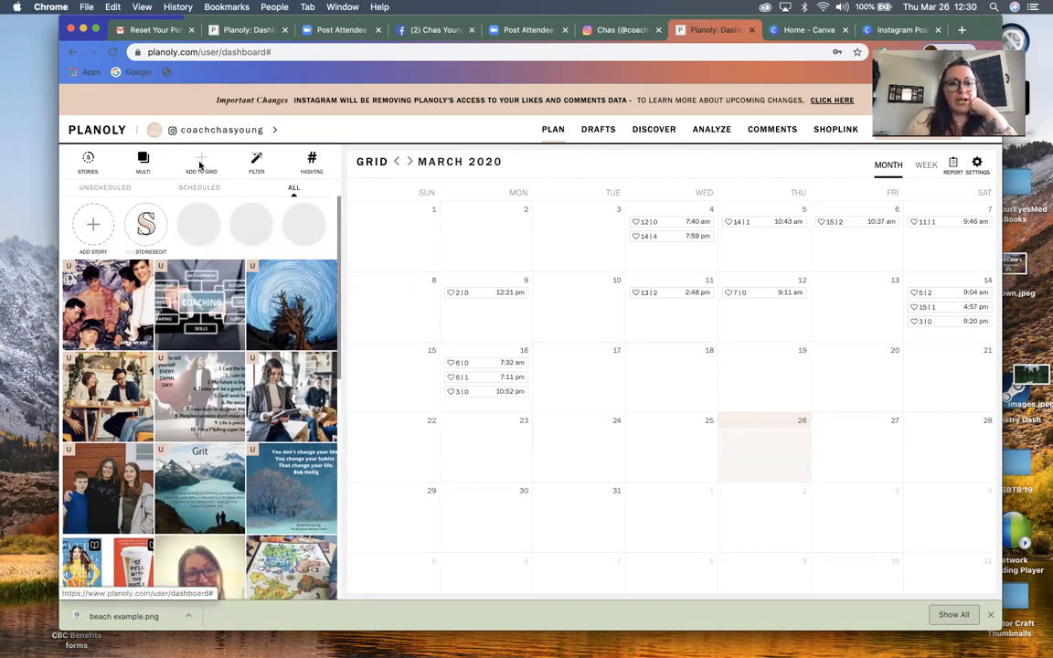
pyautogui.click(200, 165)
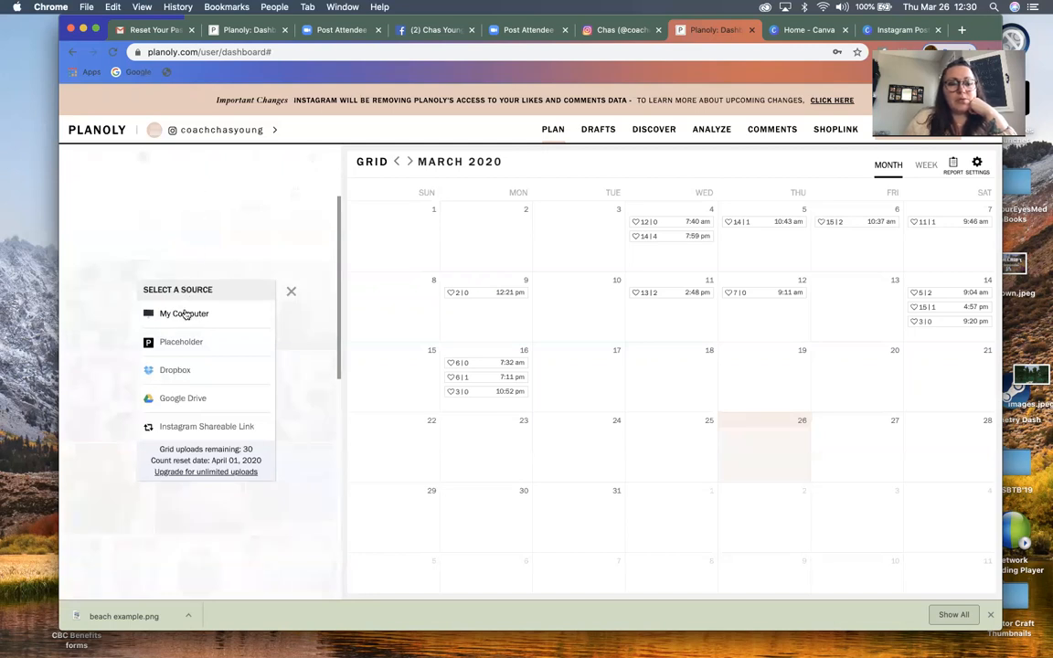
pyautogui.click(184, 314)
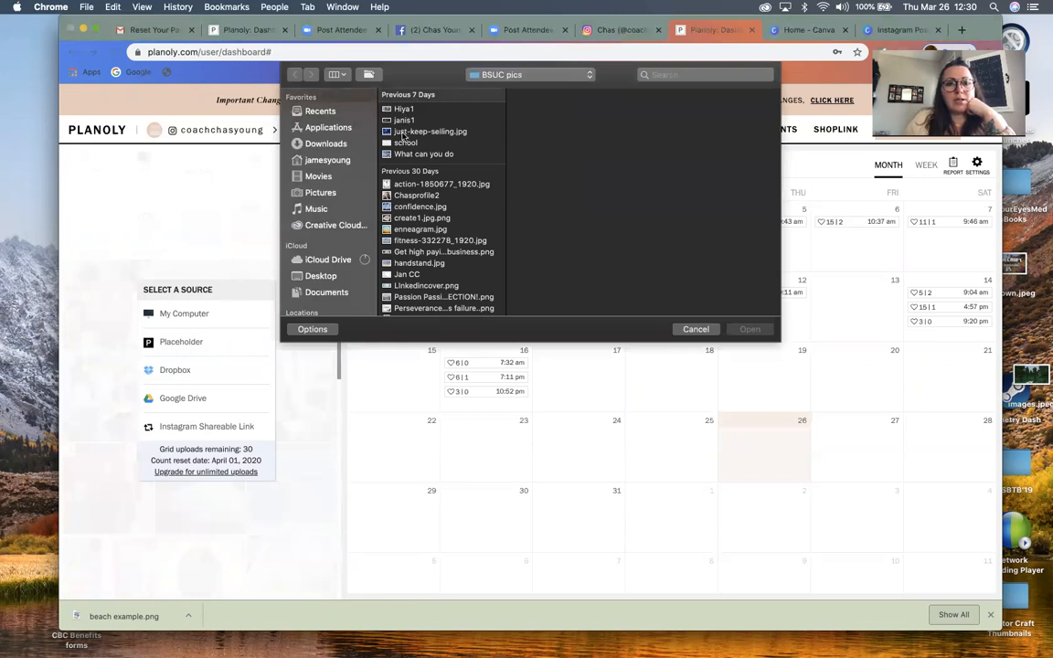
pyautogui.click(403, 133)
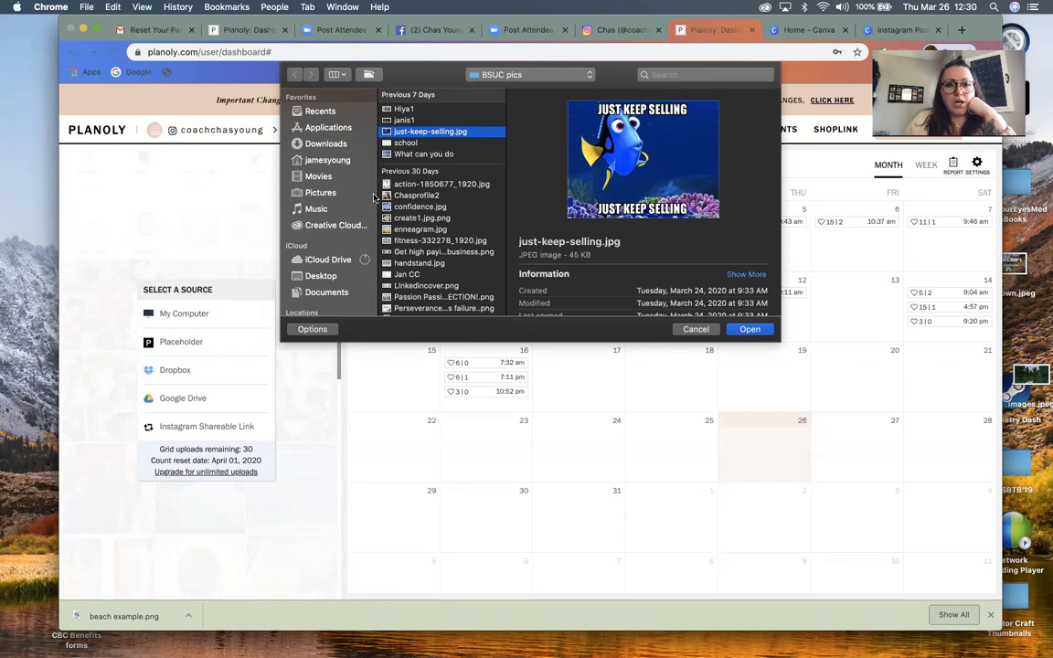
pyautogui.click(322, 193)
pyautogui.click(333, 144)
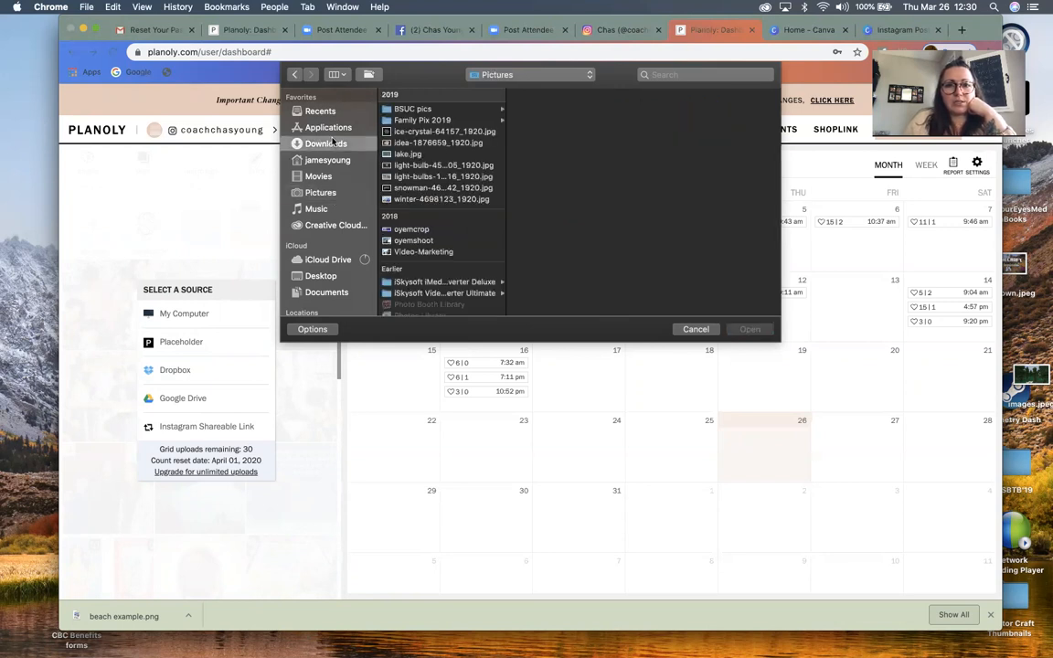
pyautogui.click(466, 109)
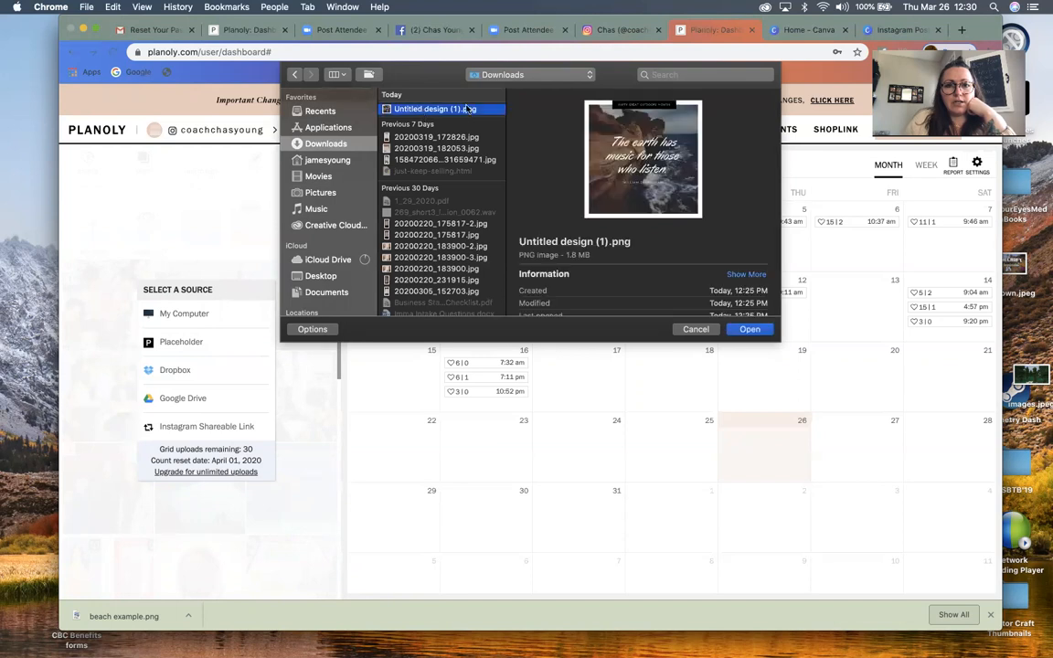
pyautogui.click(744, 331)
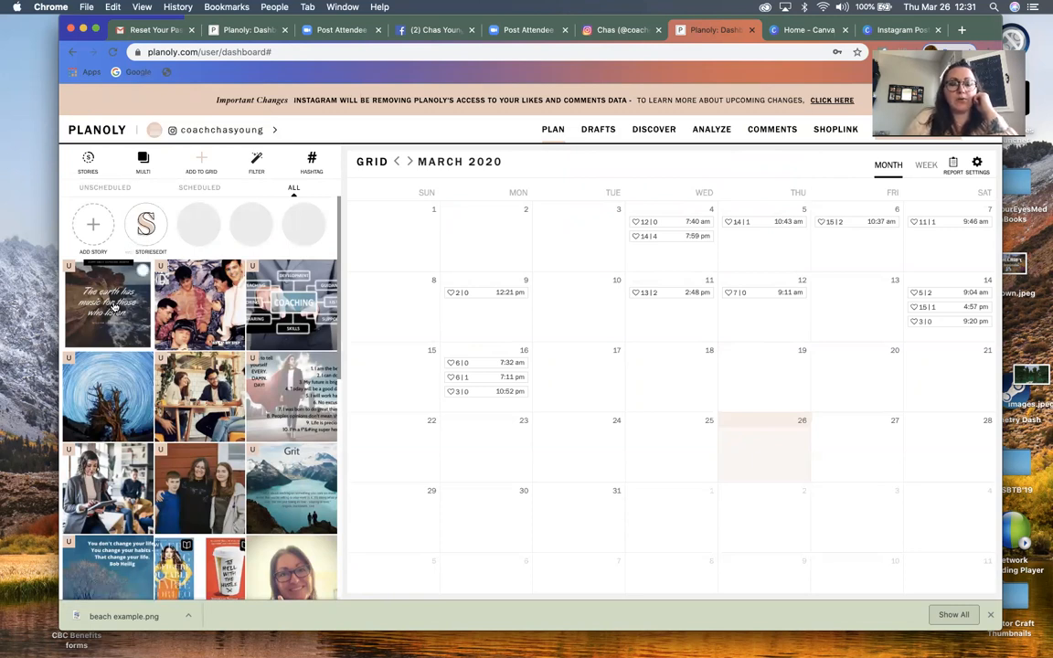
# Open the newly uploaded quote post and replace its default caption with "It's all around and speaks volumes."
pyautogui.click(103, 276)
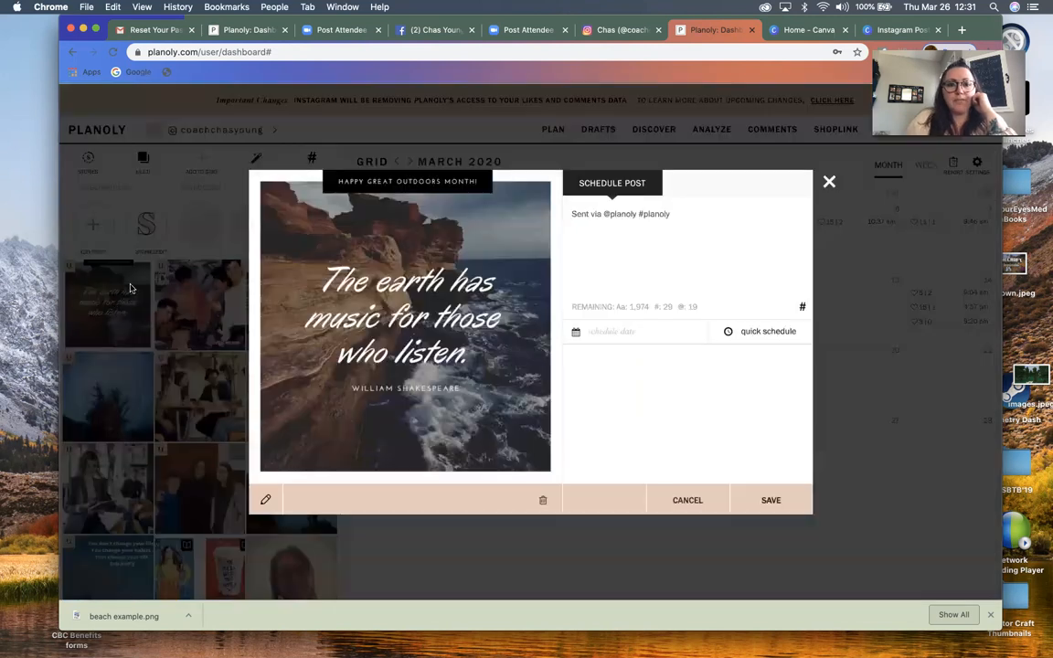
pyautogui.moveTo(676, 211); pyautogui.dragTo(572, 211)
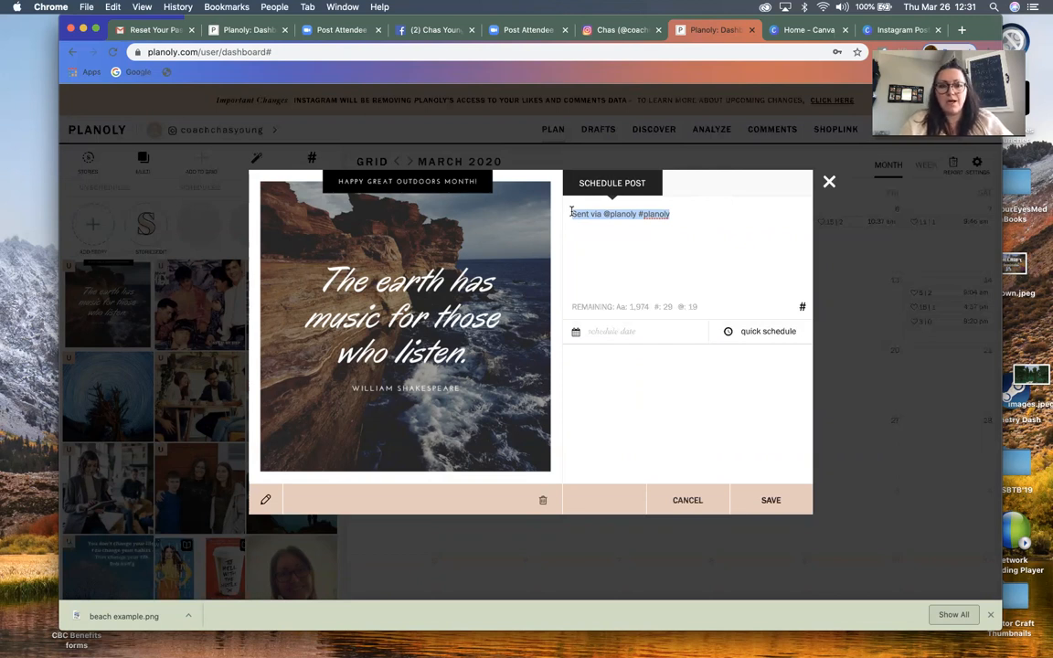
pyautogui.write("It's all around")
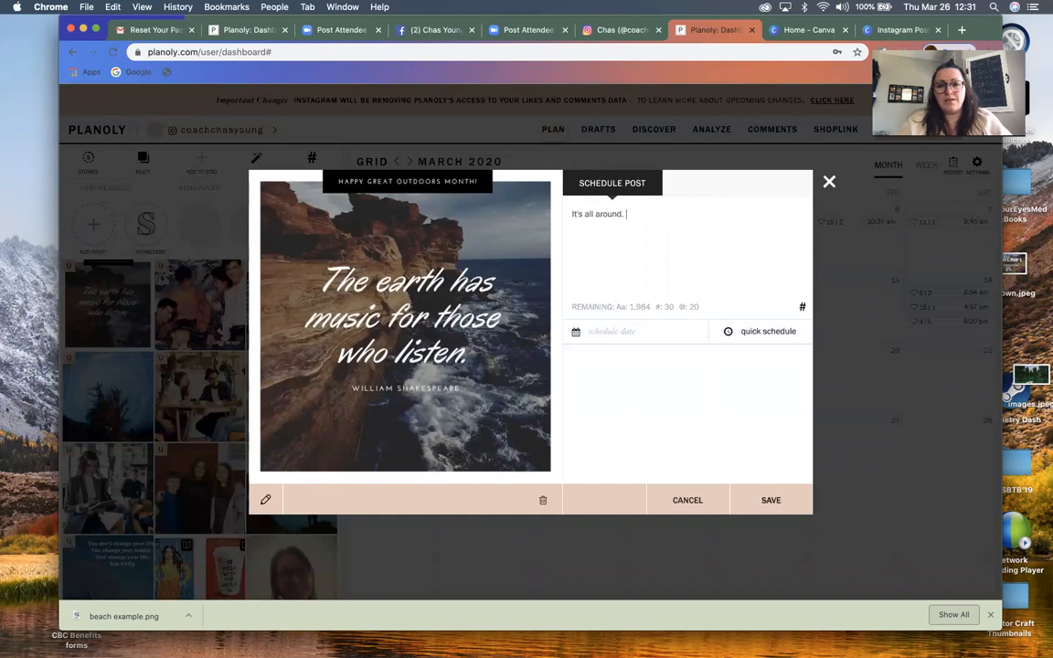
pyautogui.write('.')
pyautogui.press('BackSpace')
pyautogui.write('and speaks ')
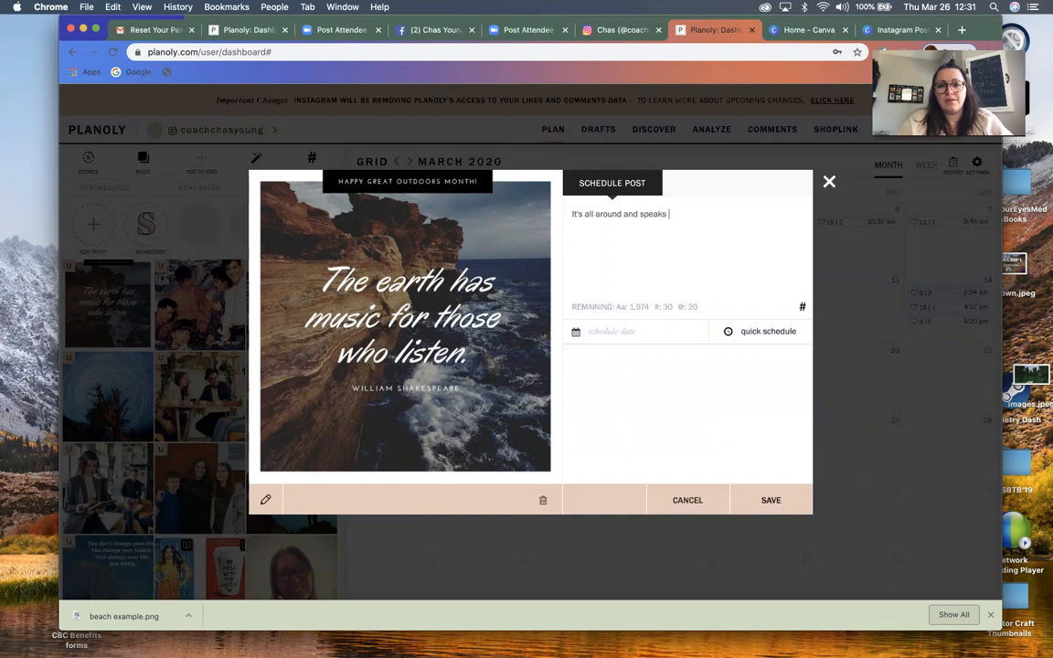
pyautogui.write('volumes.')
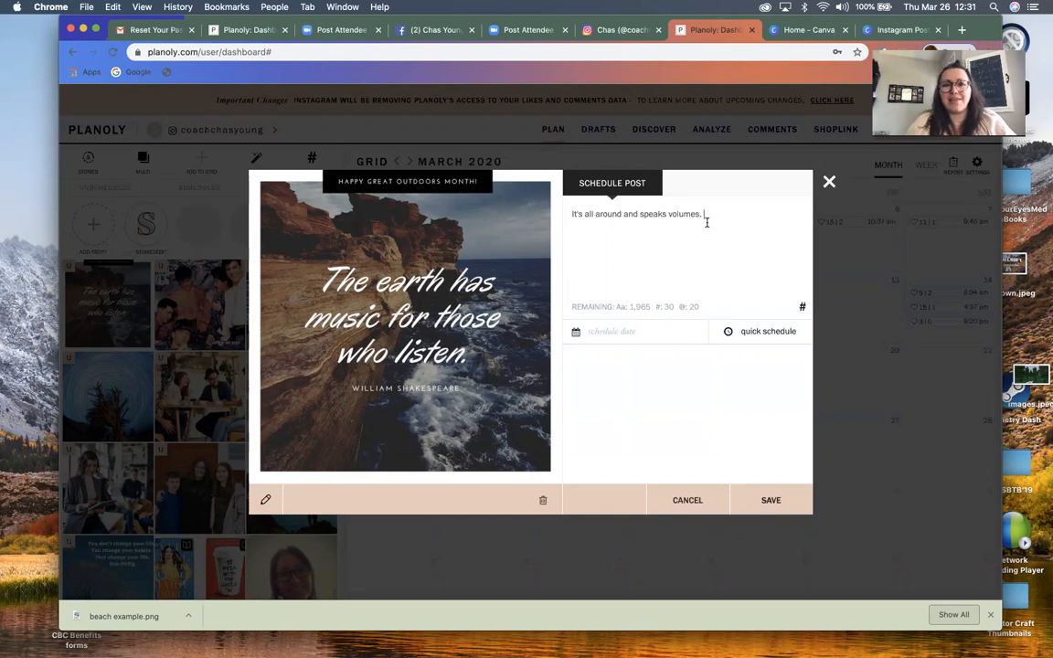
# Start a new hashtag group named "Personal Traine" containing #personaltrainer #fitness #fitnesspros
pyautogui.click(802, 305)
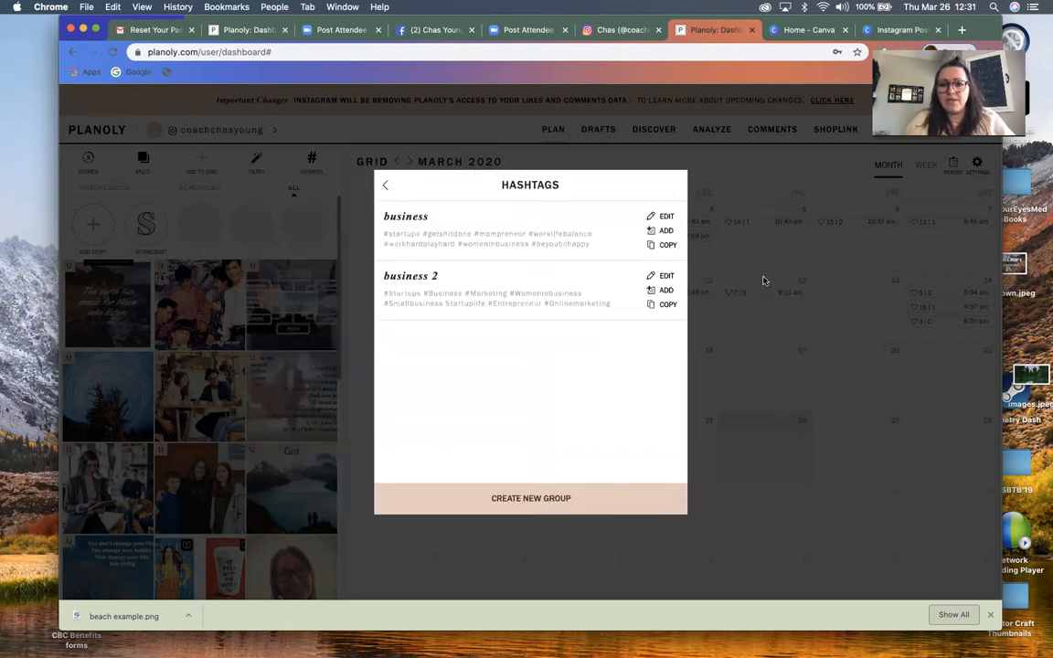
pyautogui.click(515, 499)
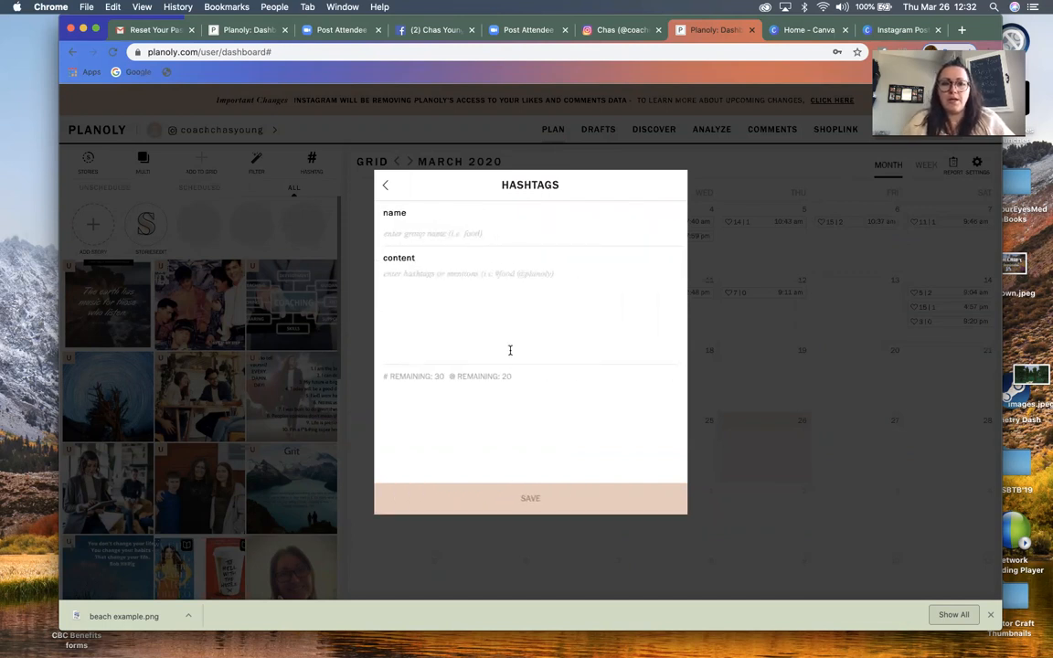
pyautogui.write('Personal Traine')
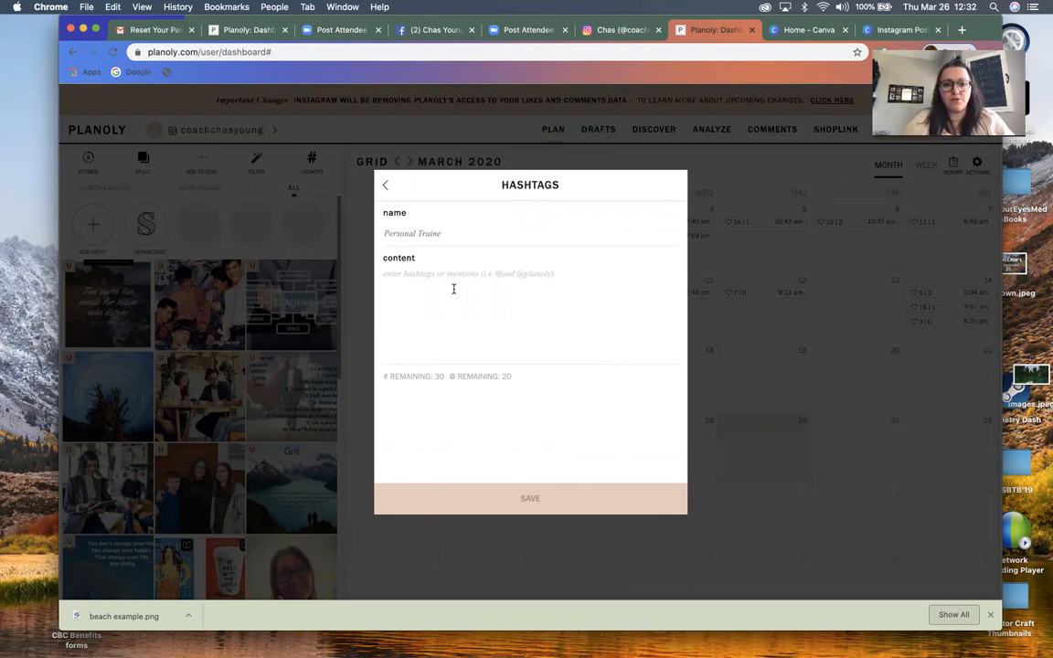
pyautogui.click(452, 289)
pyautogui.write('#')
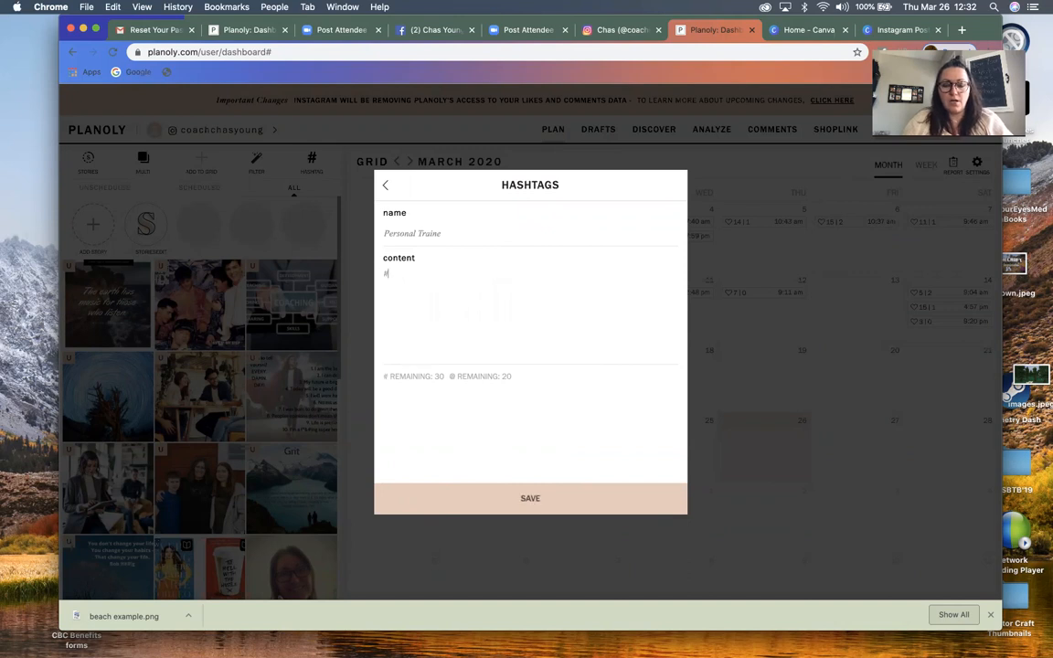
pyautogui.write('personaltrainer ')
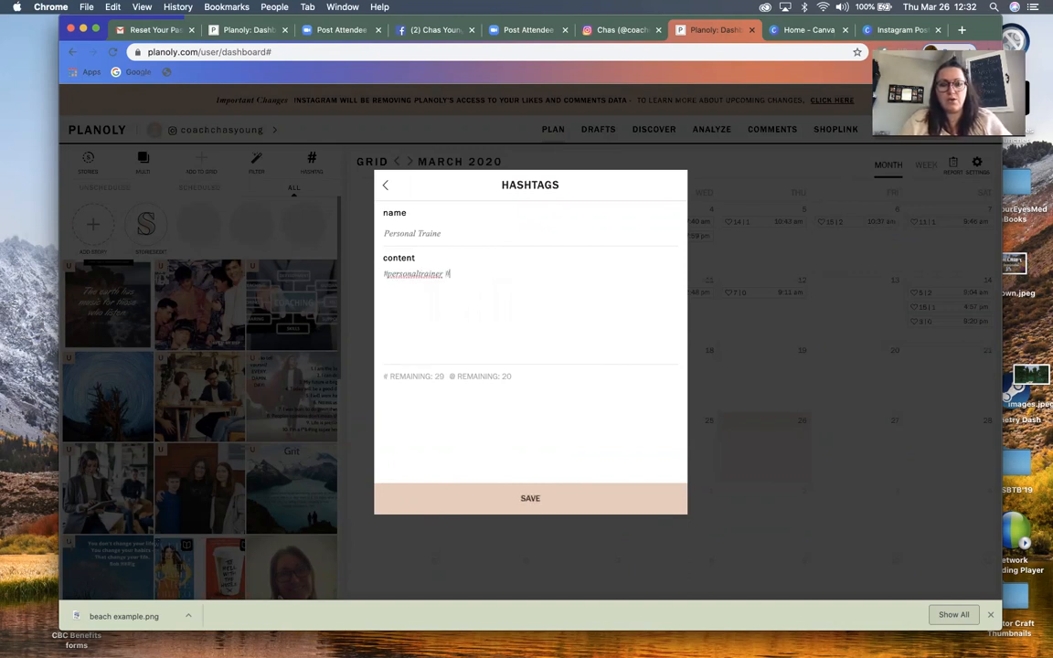
pyautogui.write('#fitne')
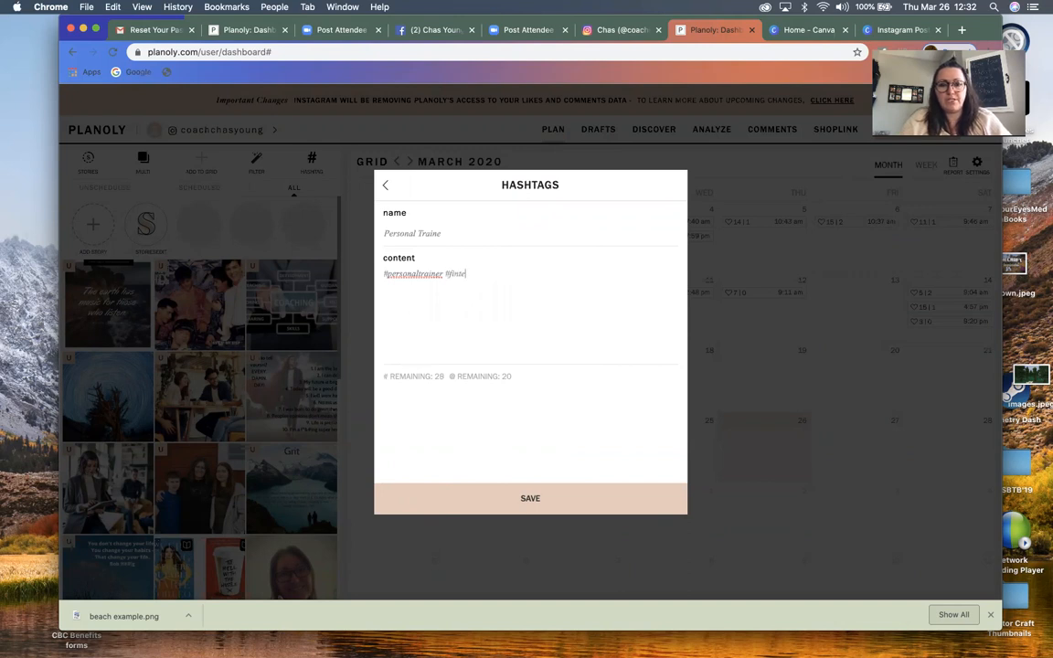
pyautogui.write('ss')
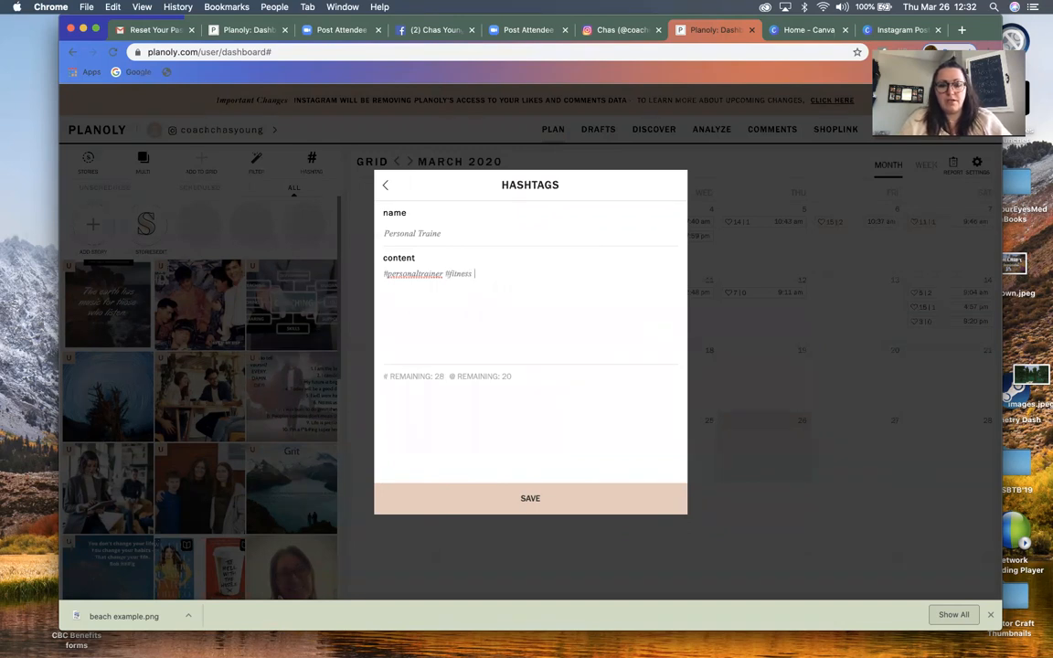
pyautogui.write(' #fitnesspros')
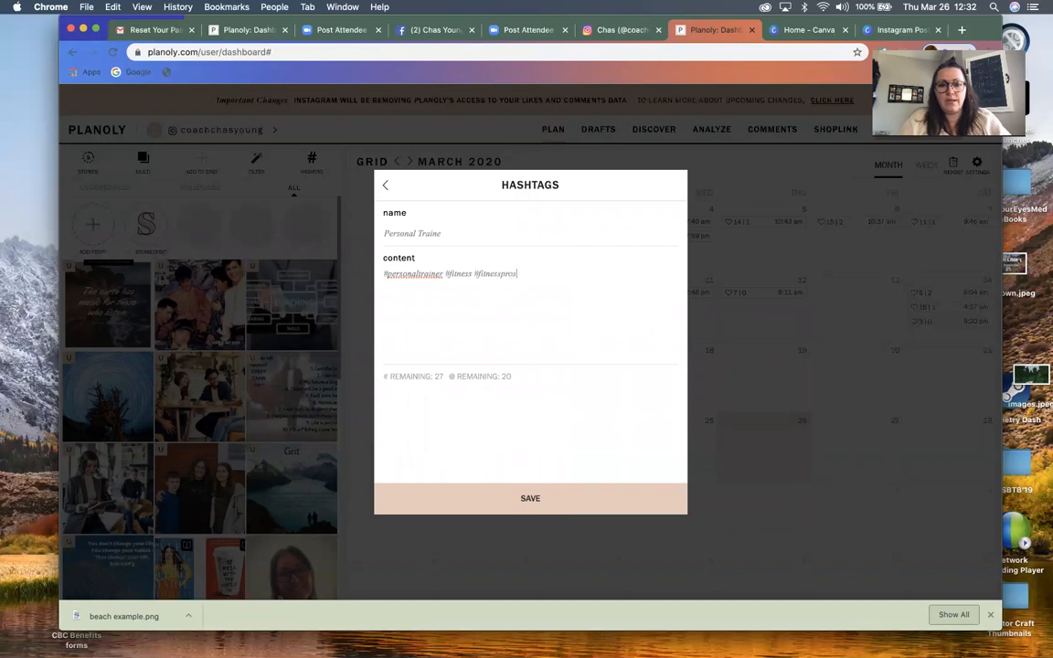
pyautogui.write(' #helpingpeople #hustle #entrepreneur')
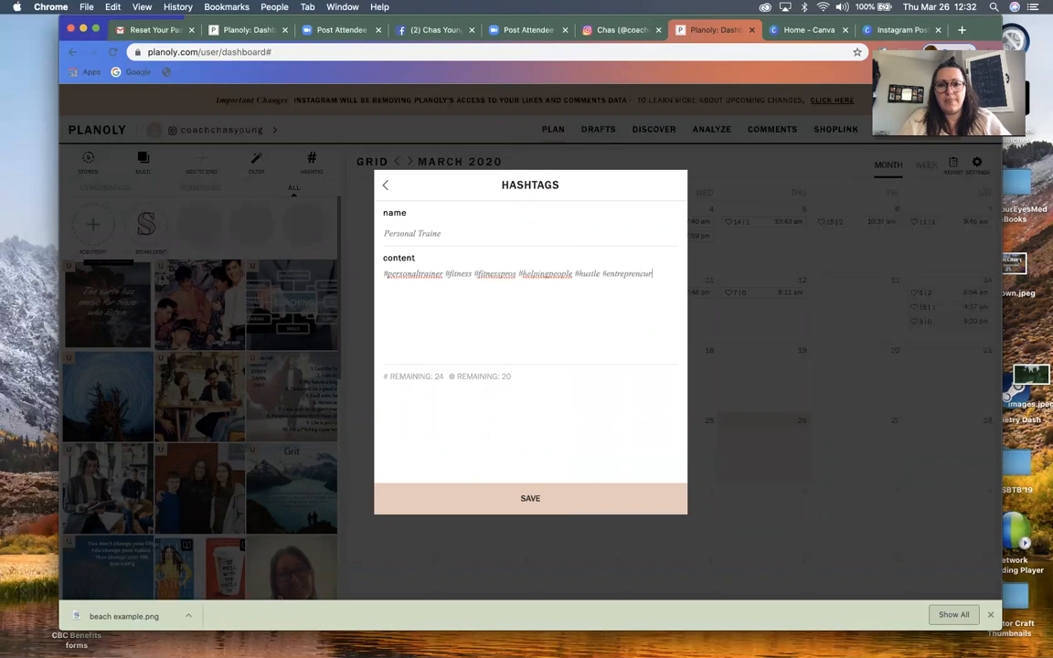
# Add #helpingpeople #hustle #entrepreneur to the group's content and save the hashtag group
pyautogui.click(522, 495)
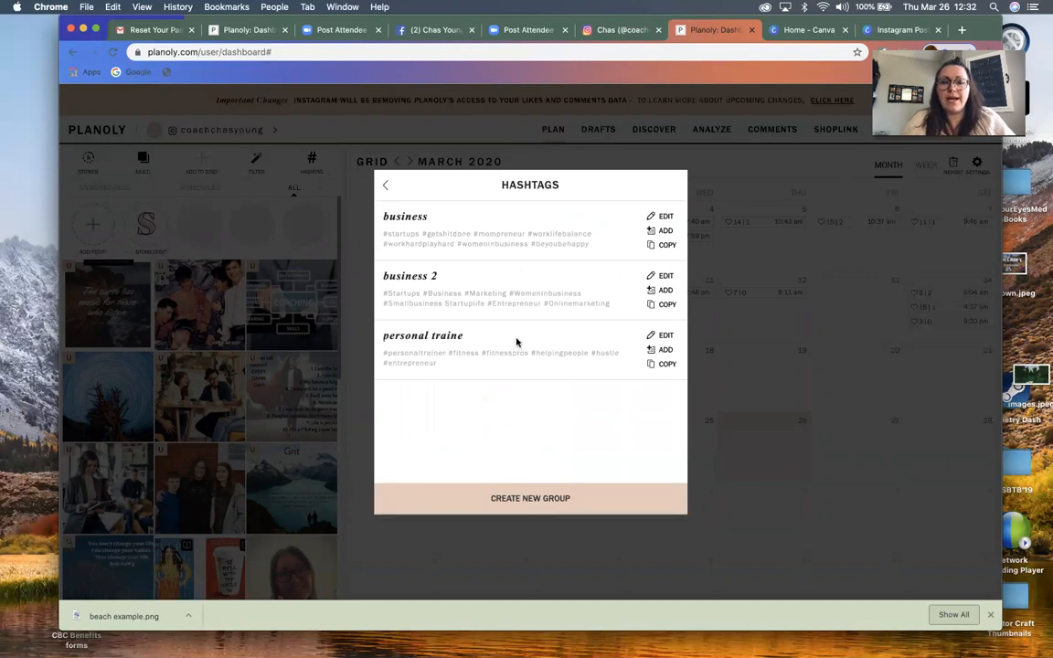
# Insert the "personal traine" hashtags into the post's caption and set them off from the sentence with a blank line
pyautogui.click(663, 352)
pyautogui.click(700, 214)
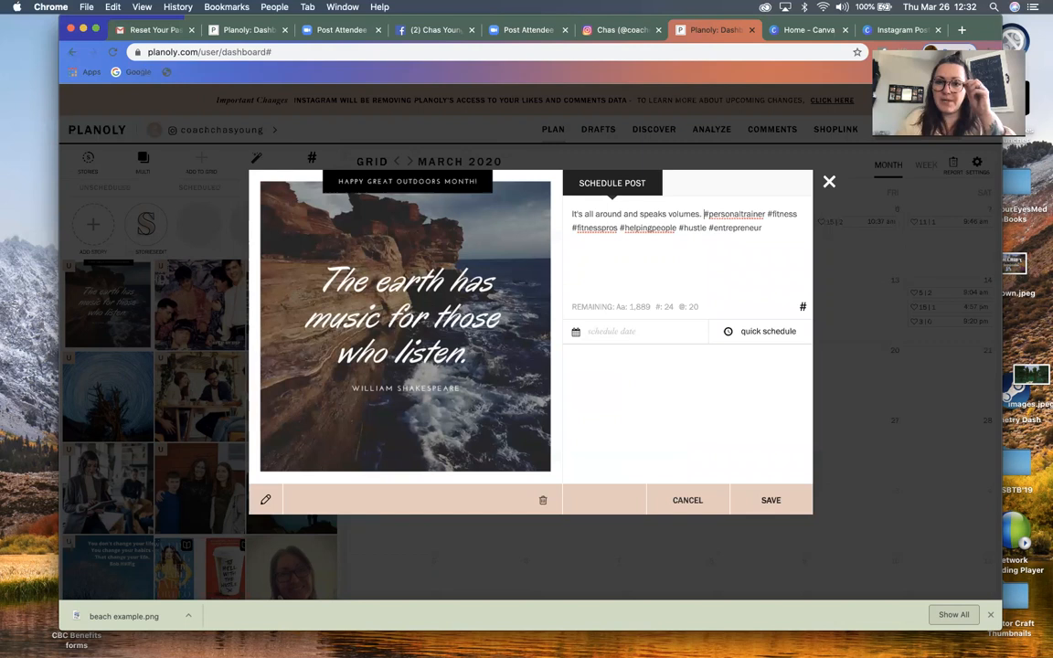
pyautogui.press('Return')
pyautogui.press('Return')
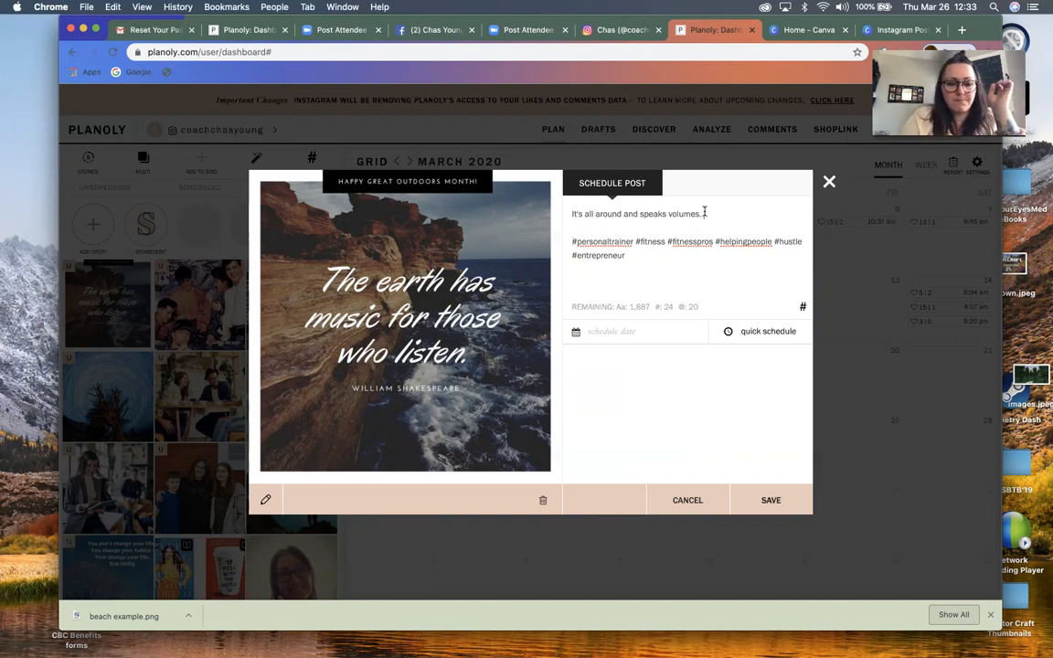
# Put two red heart emojis after the caption sentence and close the post without saving the changes
pyautogui.write('🌟🌟')
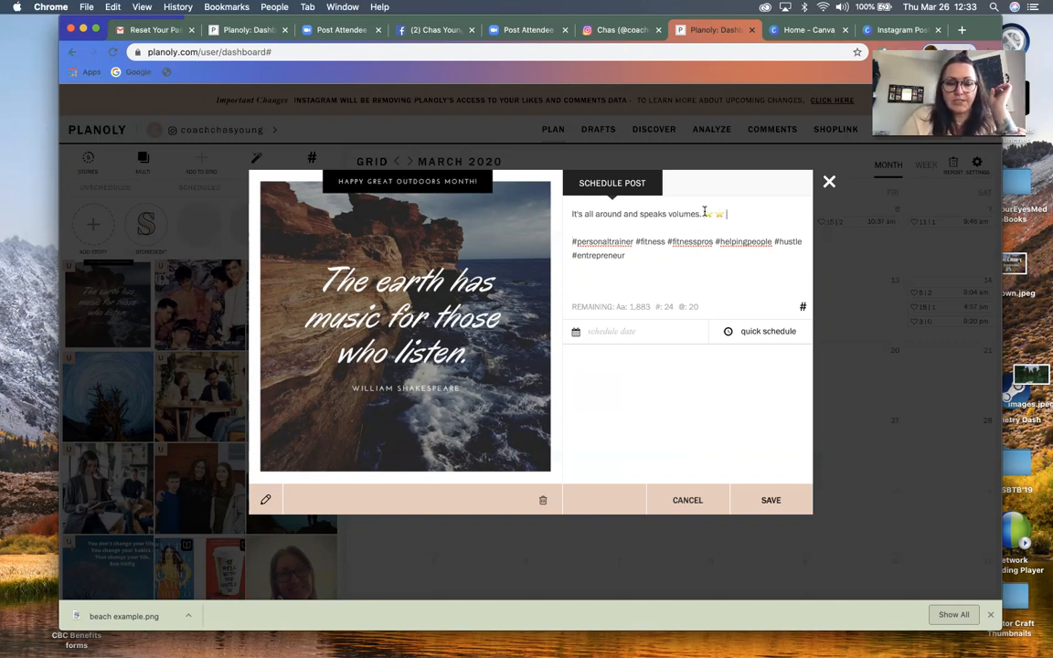
pyautogui.press('BackSpace')
pyautogui.press('BackSpace')
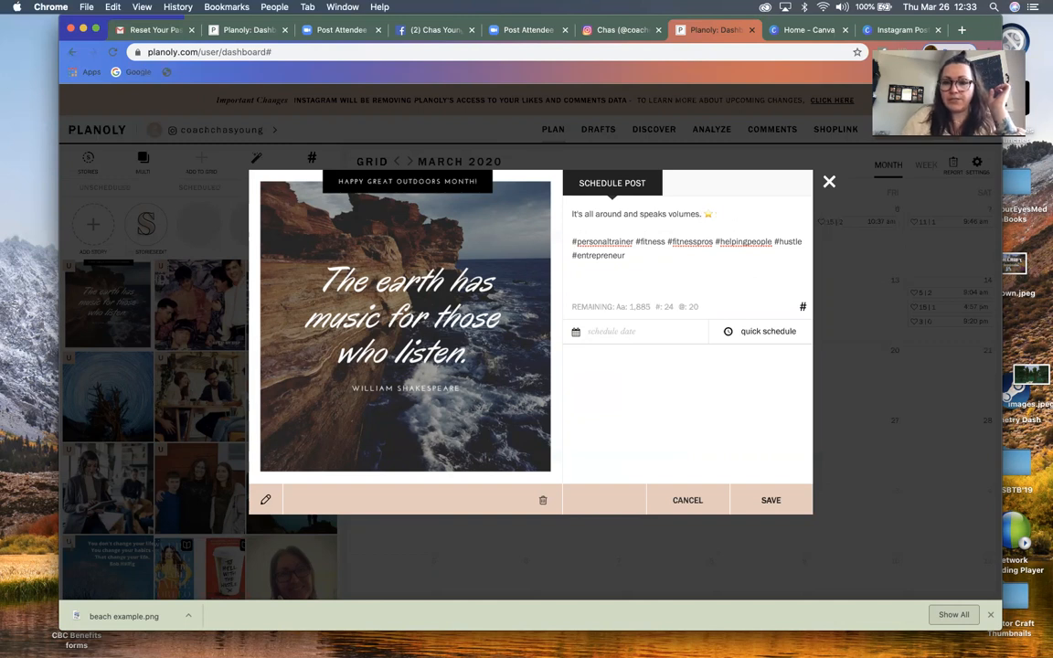
pyautogui.write('❤️❤️')
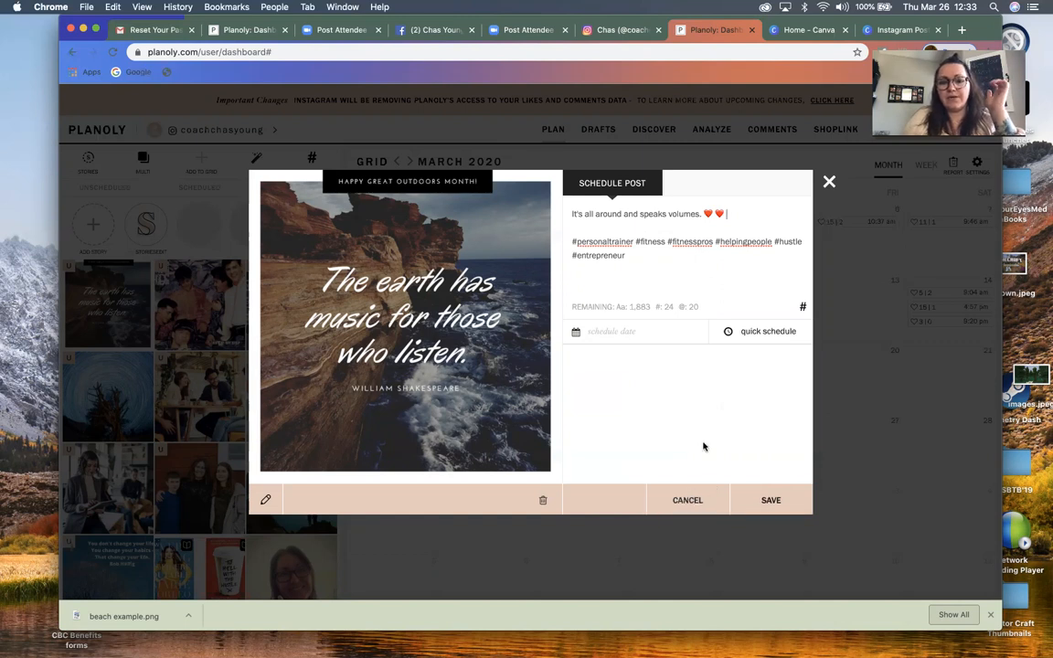
pyautogui.click(691, 502)
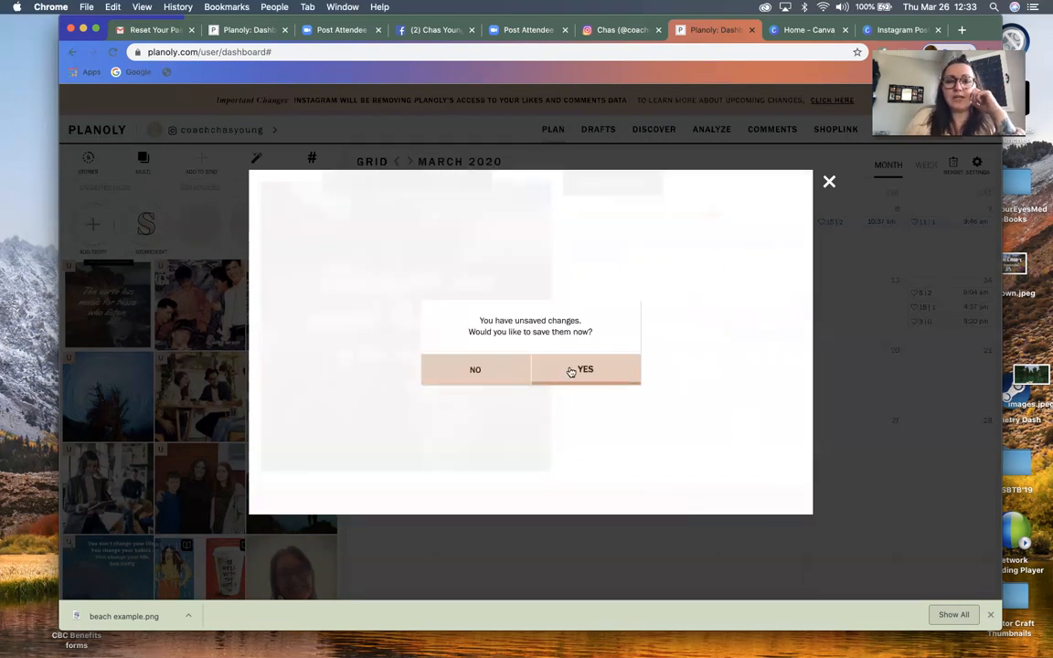
pyautogui.click(475, 369)
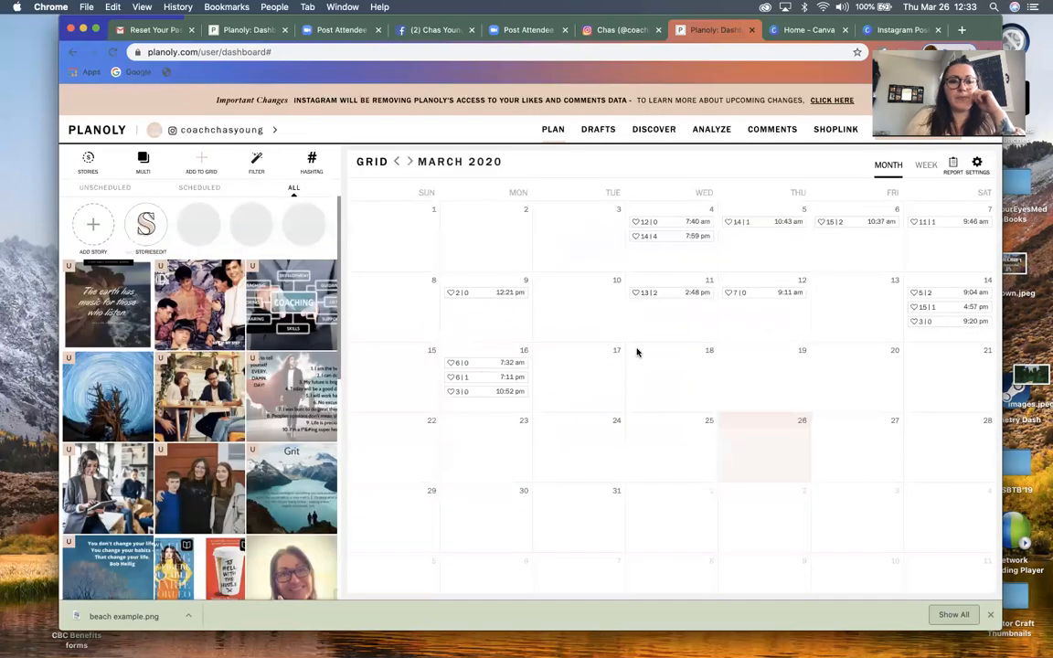